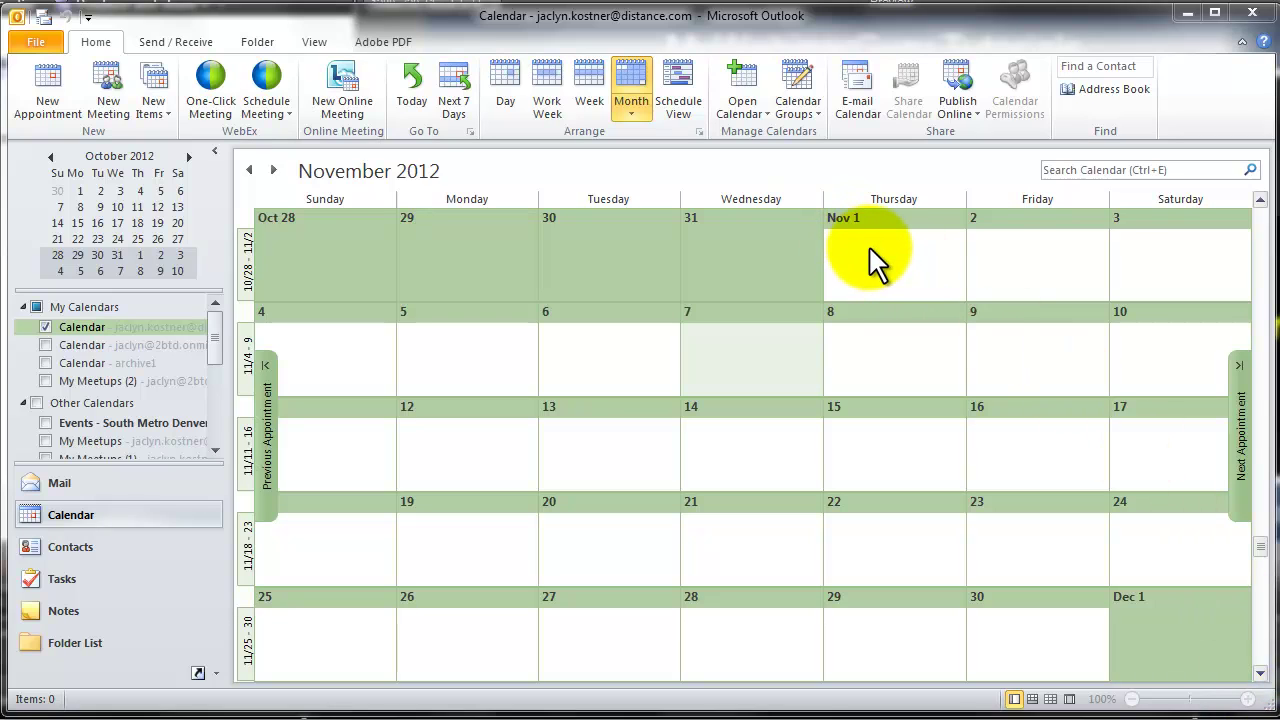
# Select Thursday, Nov 1 in the November 2012 month calendar
pyautogui.click(869, 249)
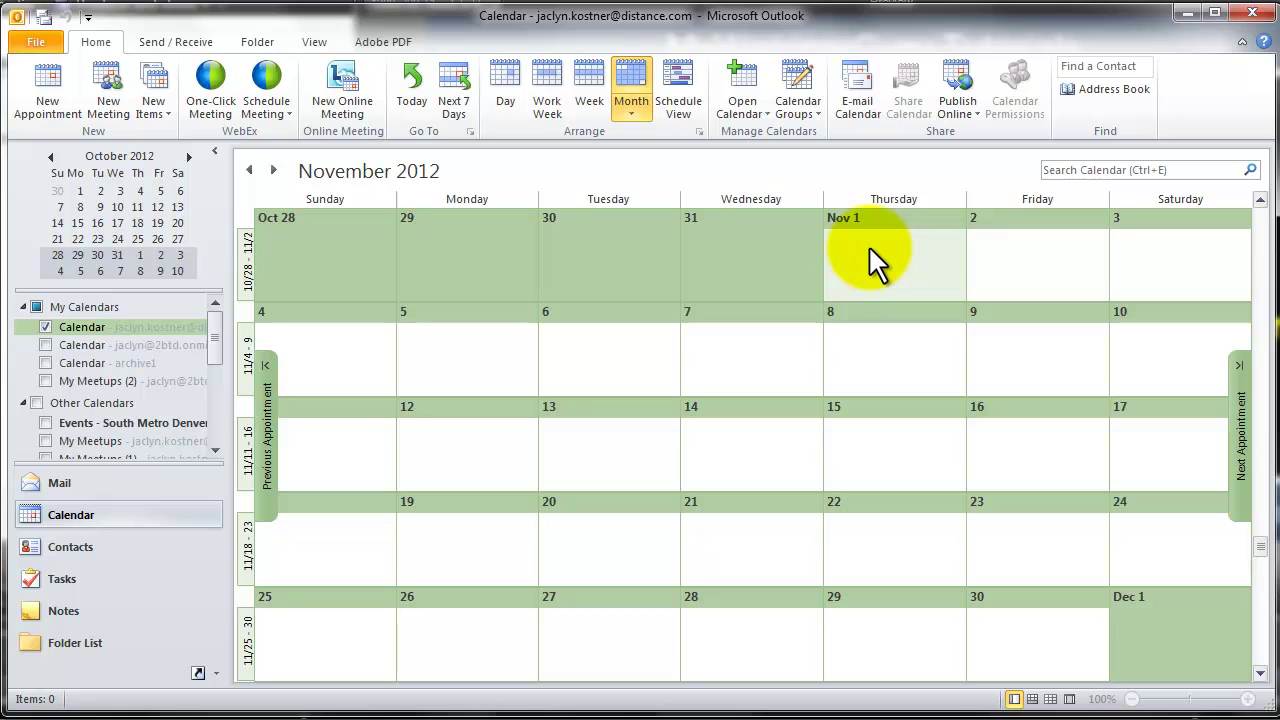
# Start a new Nov 1 event titled 'Project Planning Meeting'
pyautogui.doubleClick(868, 250)
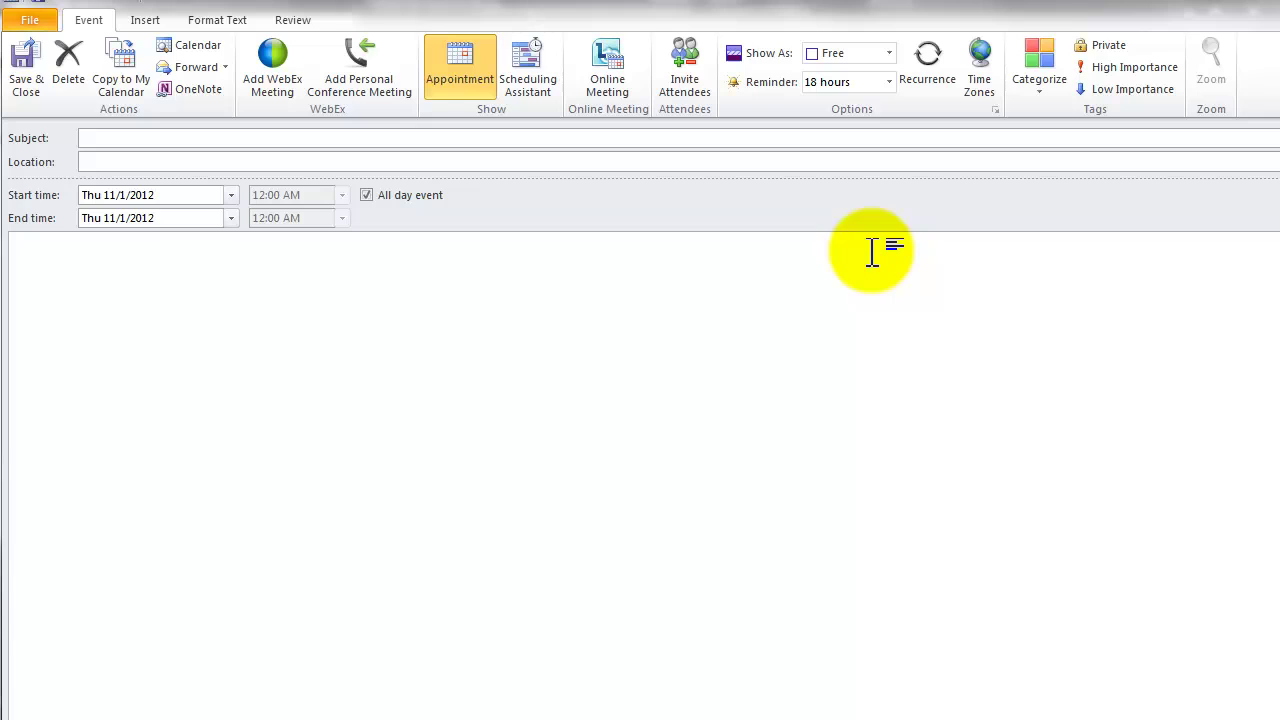
pyautogui.click(117, 140)
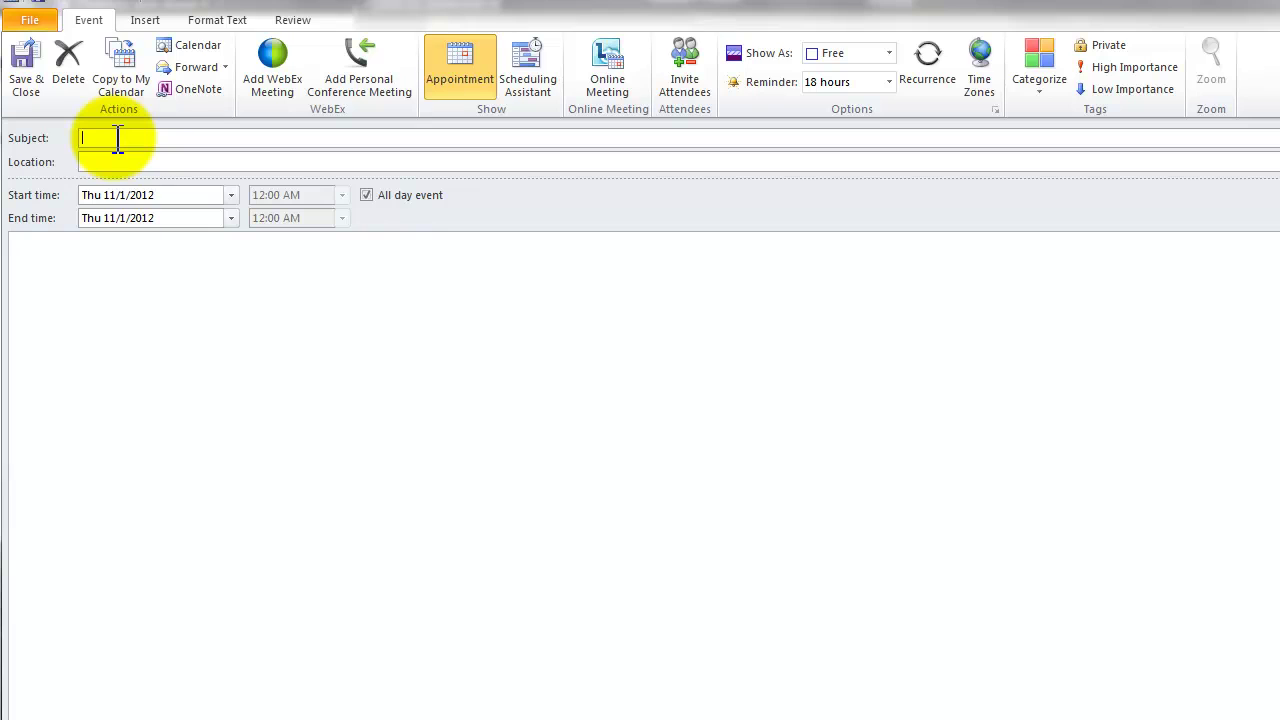
pyautogui.write('Project Planning')
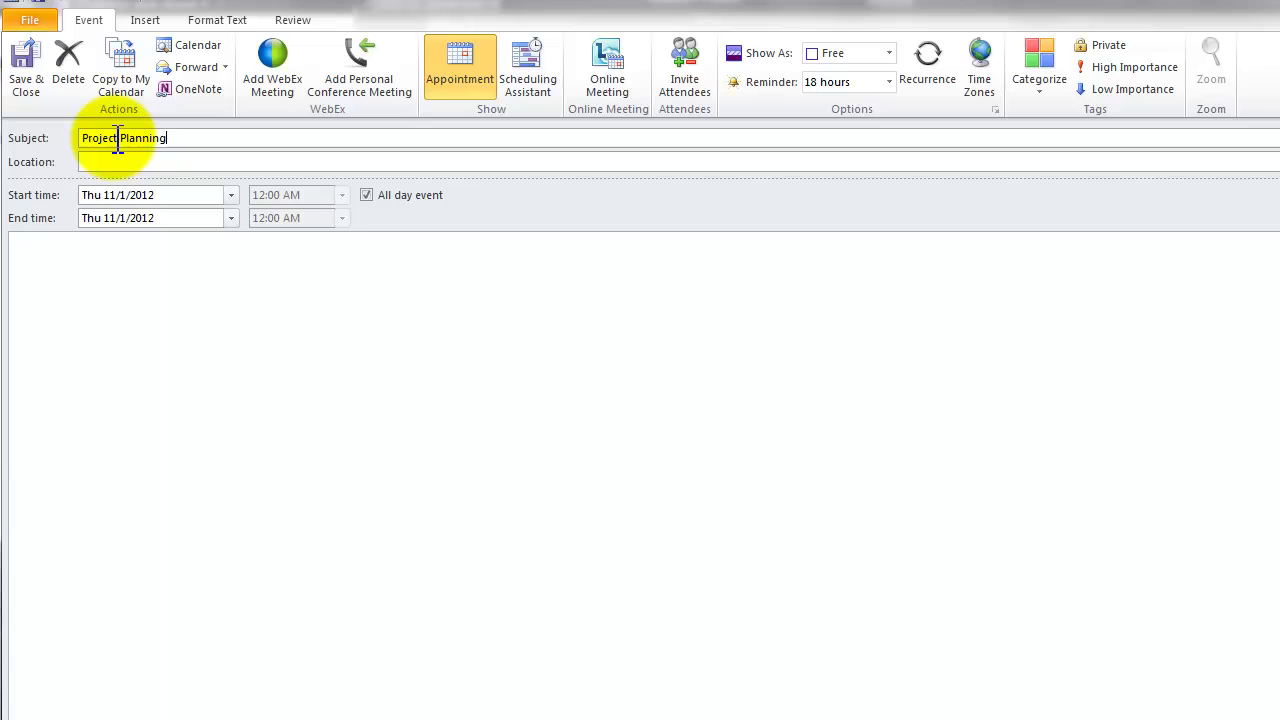
pyautogui.write(' Meeting')
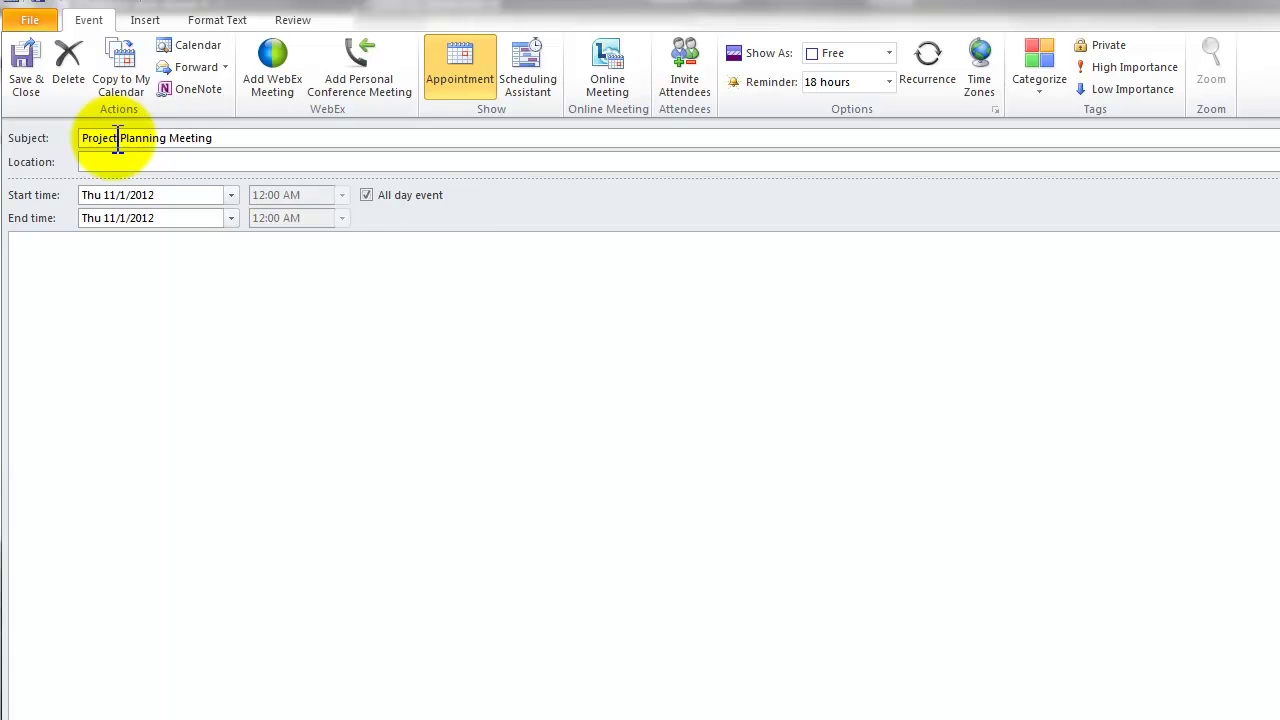
# Set the event location to 'WebEx - 3-4 pm EST / 1-2 MST'
pyautogui.click(92, 162)
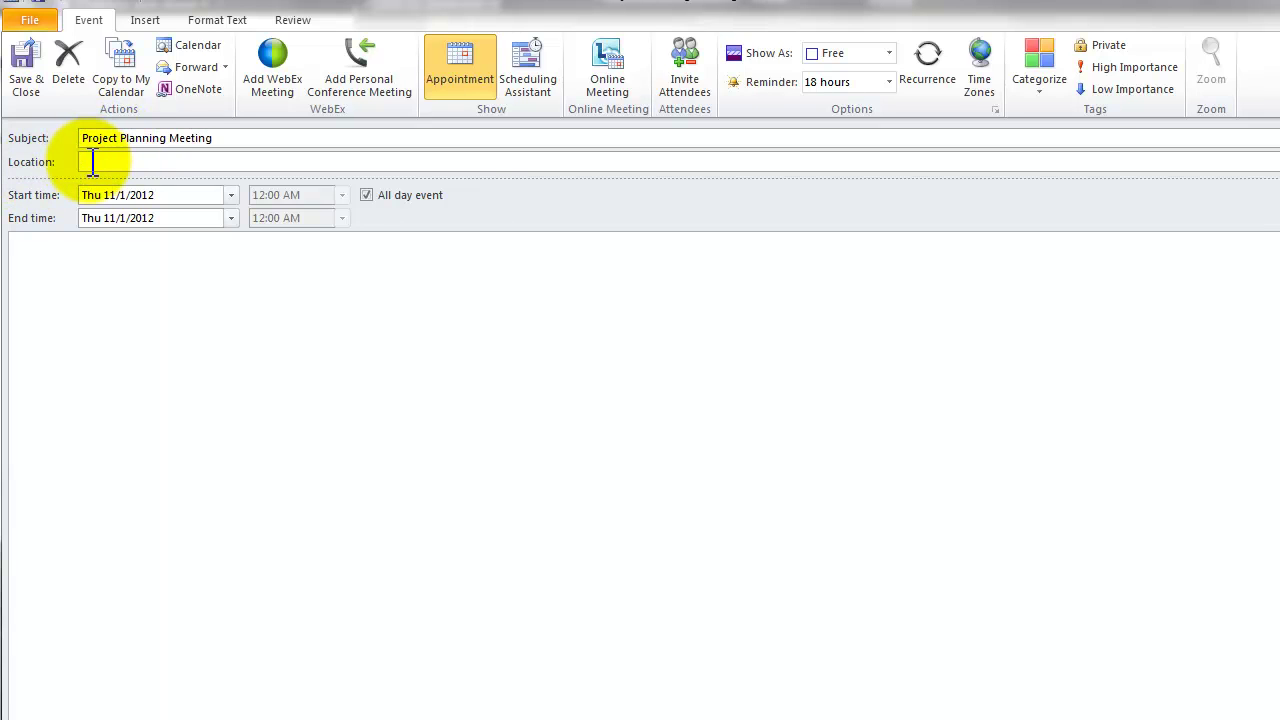
pyautogui.write('WebEx -')
pyautogui.write('3-4 pm')
pyautogui.write('EST / 1-2 MST')
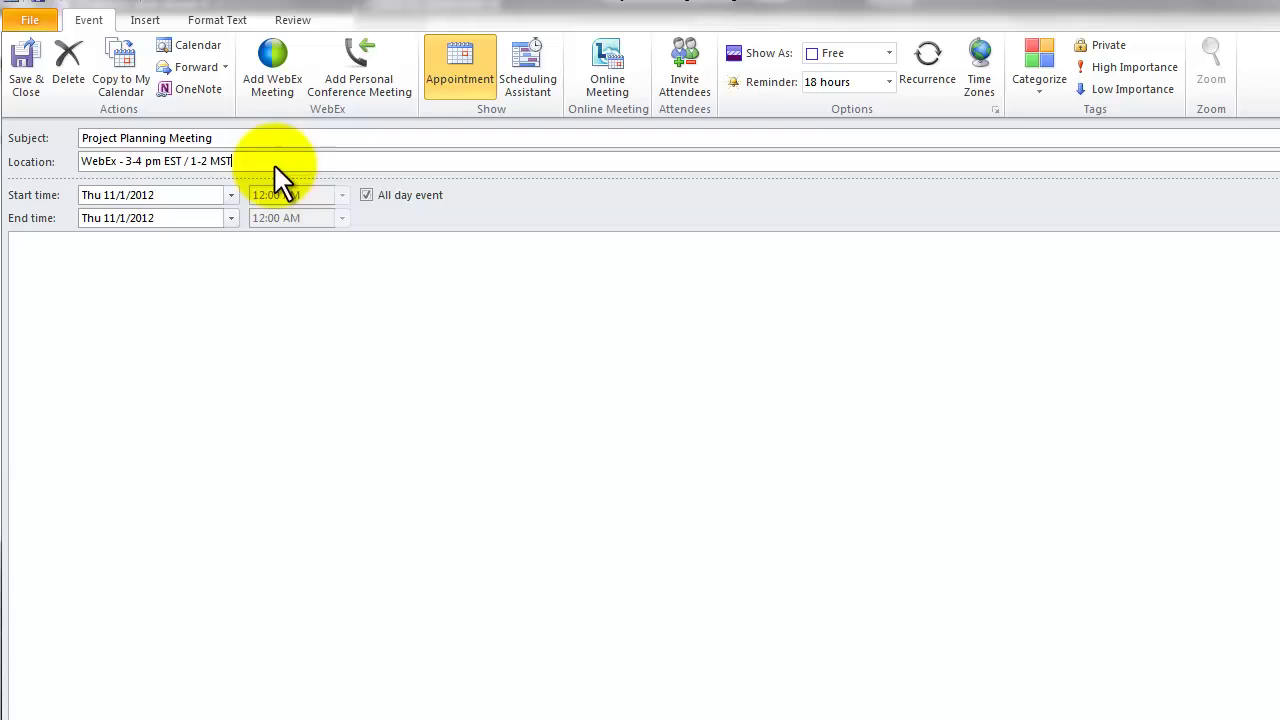
# Clear All day event and schedule the meeting from 1:00 PM to 2:00 PM on Nov 1
pyautogui.click(365, 195)
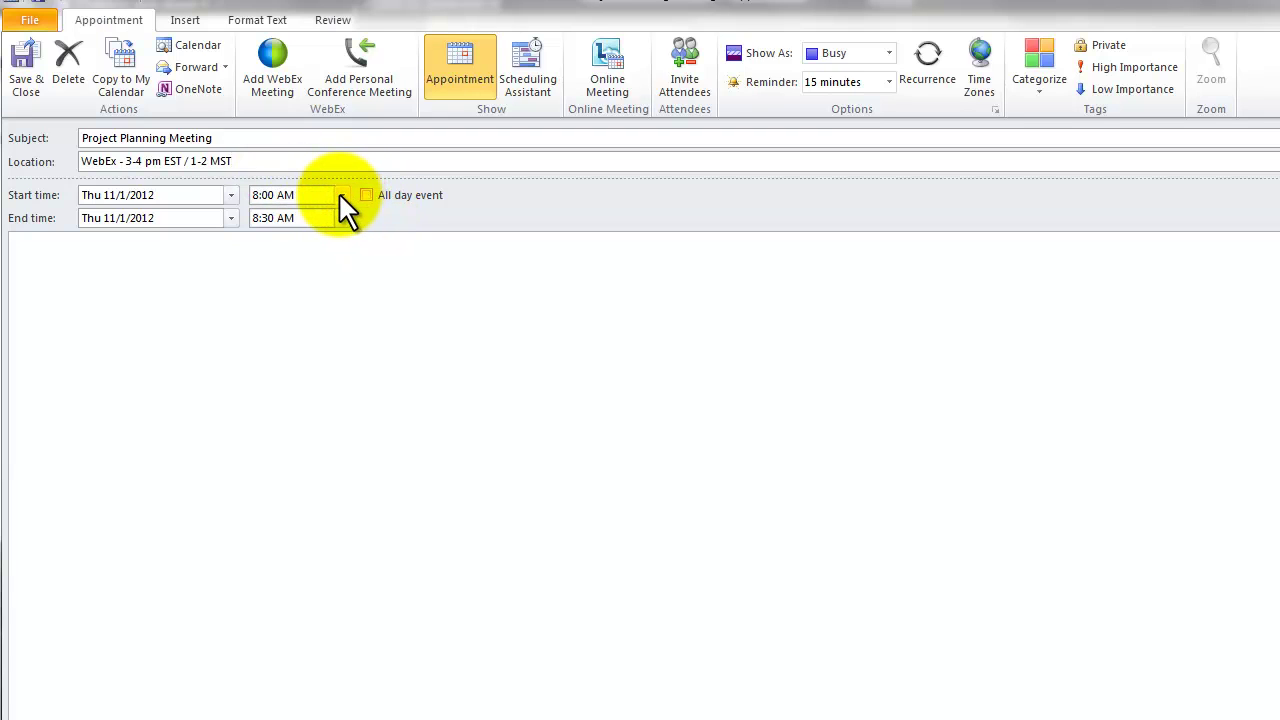
pyautogui.click(341, 195)
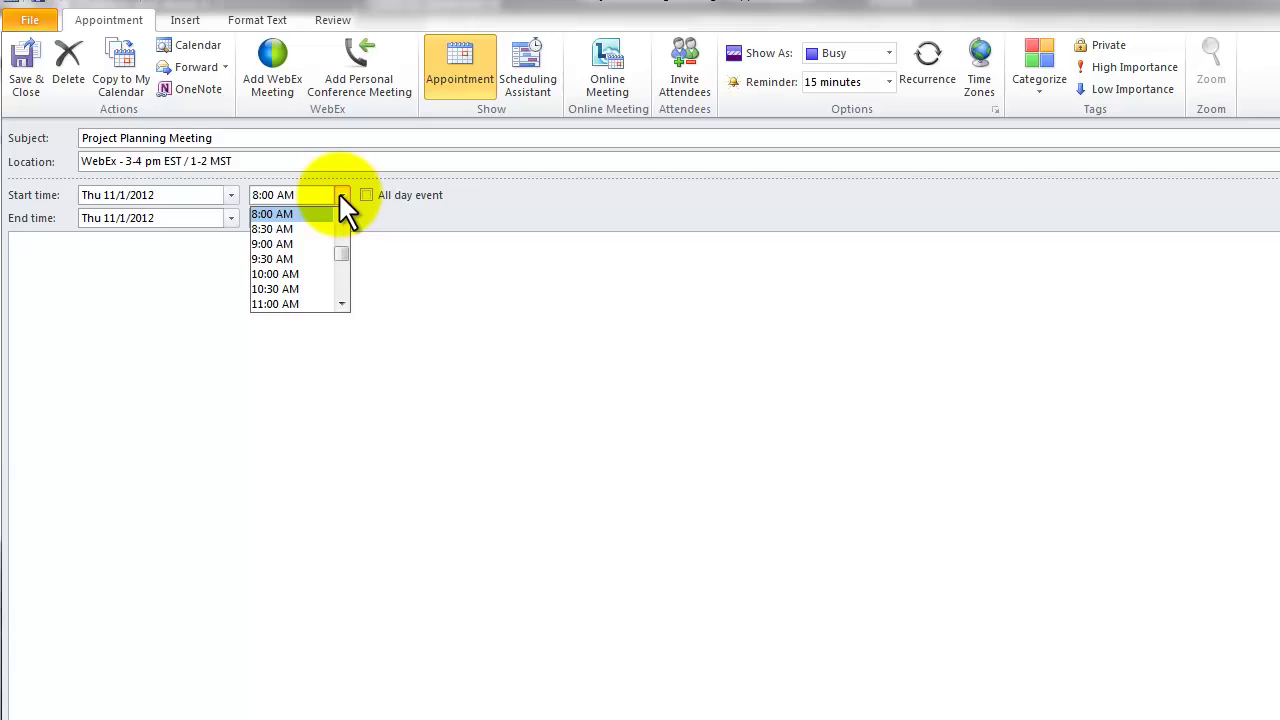
pyautogui.click(341, 302)
pyautogui.click(341, 302)
pyautogui.click(341, 302)
pyautogui.click(341, 302)
pyautogui.click(341, 302)
pyautogui.click(341, 302)
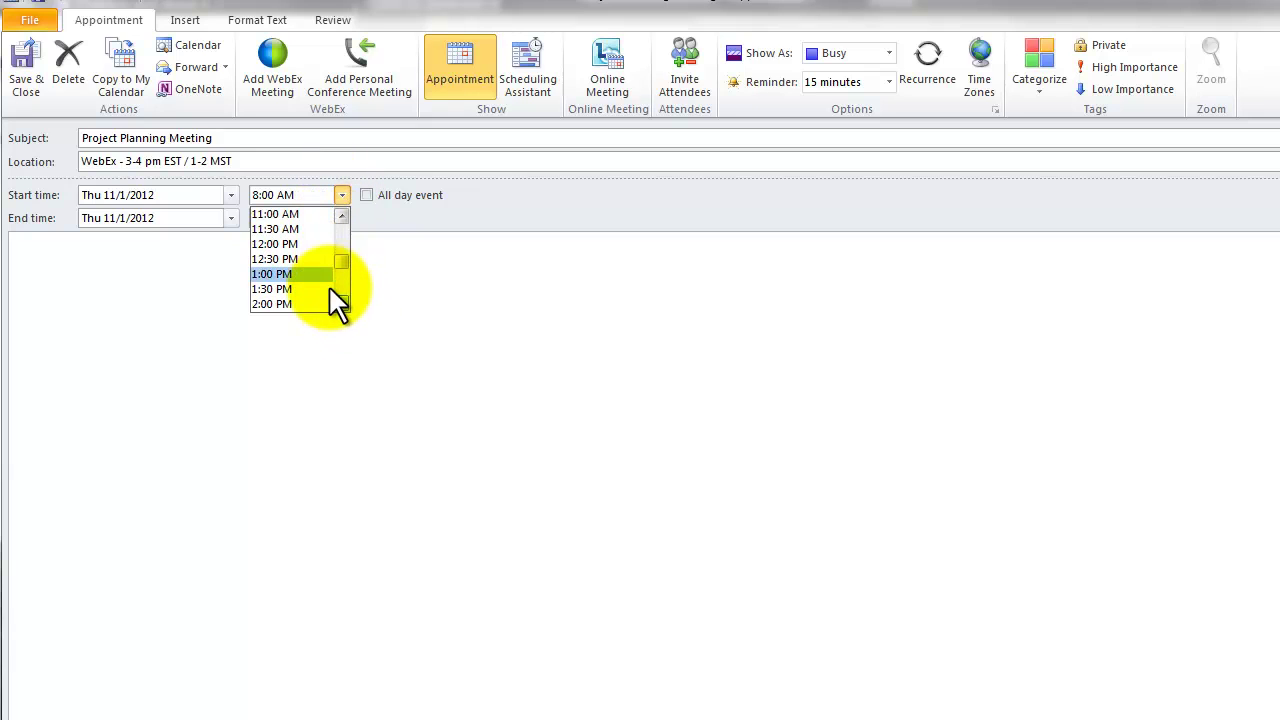
pyautogui.click(298, 272)
pyautogui.click(341, 218)
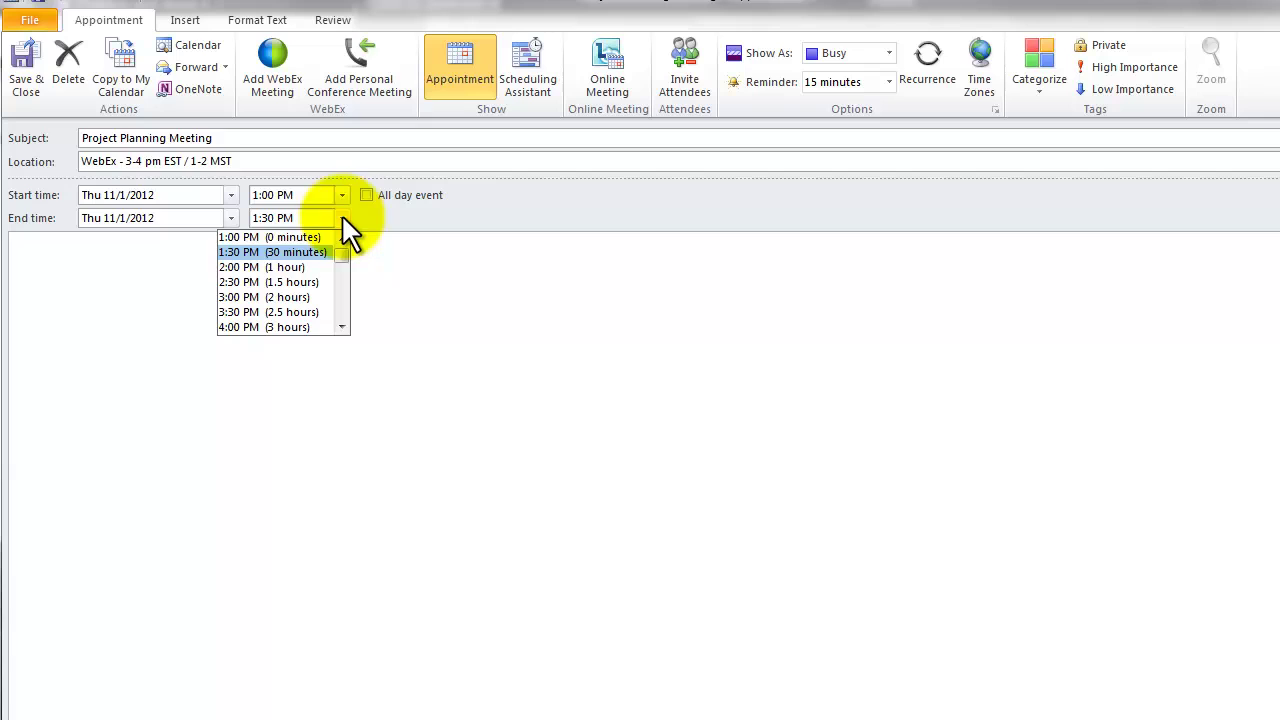
pyautogui.click(298, 269)
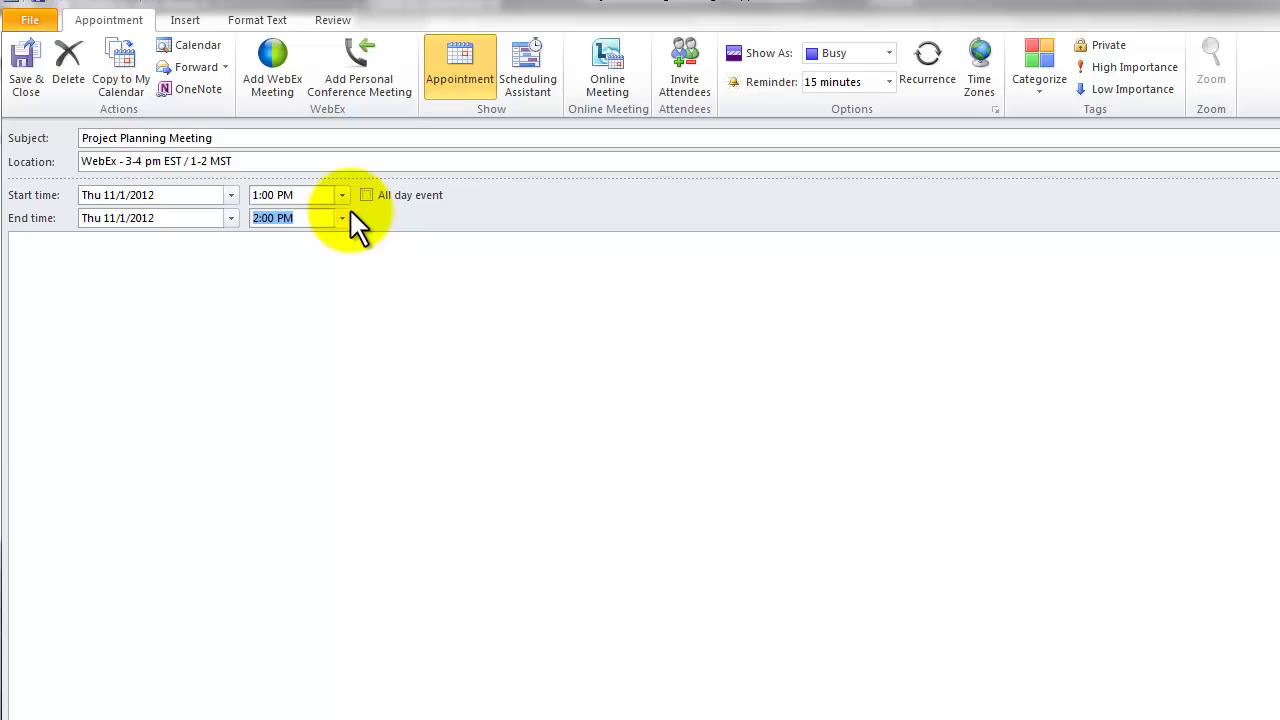
# Invite two attendees to the Project Planning Meeting, accepting each suggested address
pyautogui.click(682, 72)
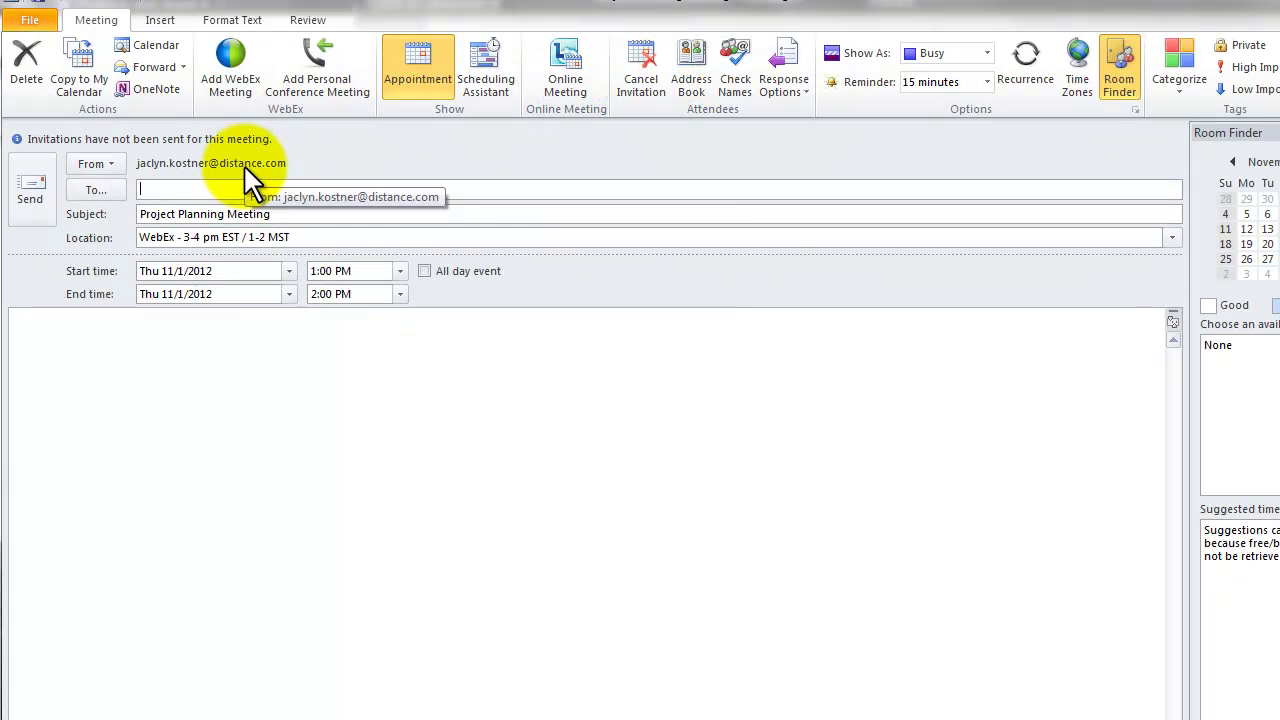
pyautogui.write('jim')
pyautogui.press('Return')
pyautogui.write('j')
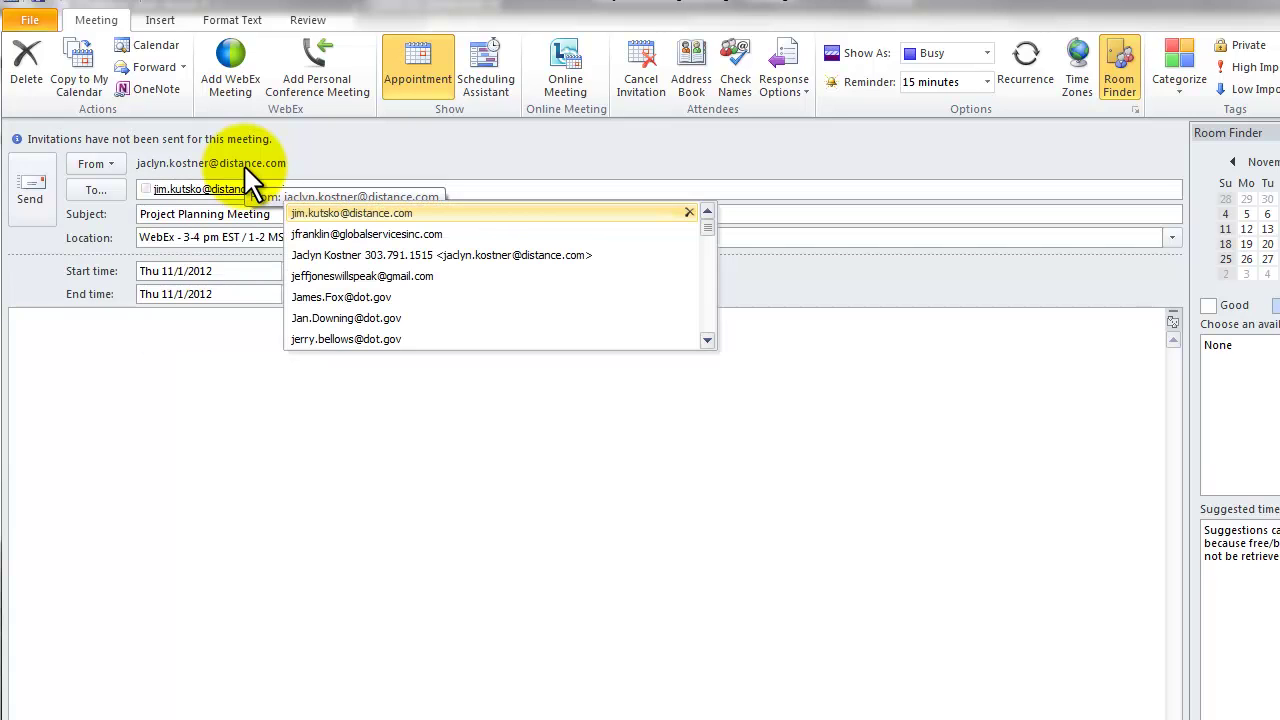
pyautogui.write('ac')
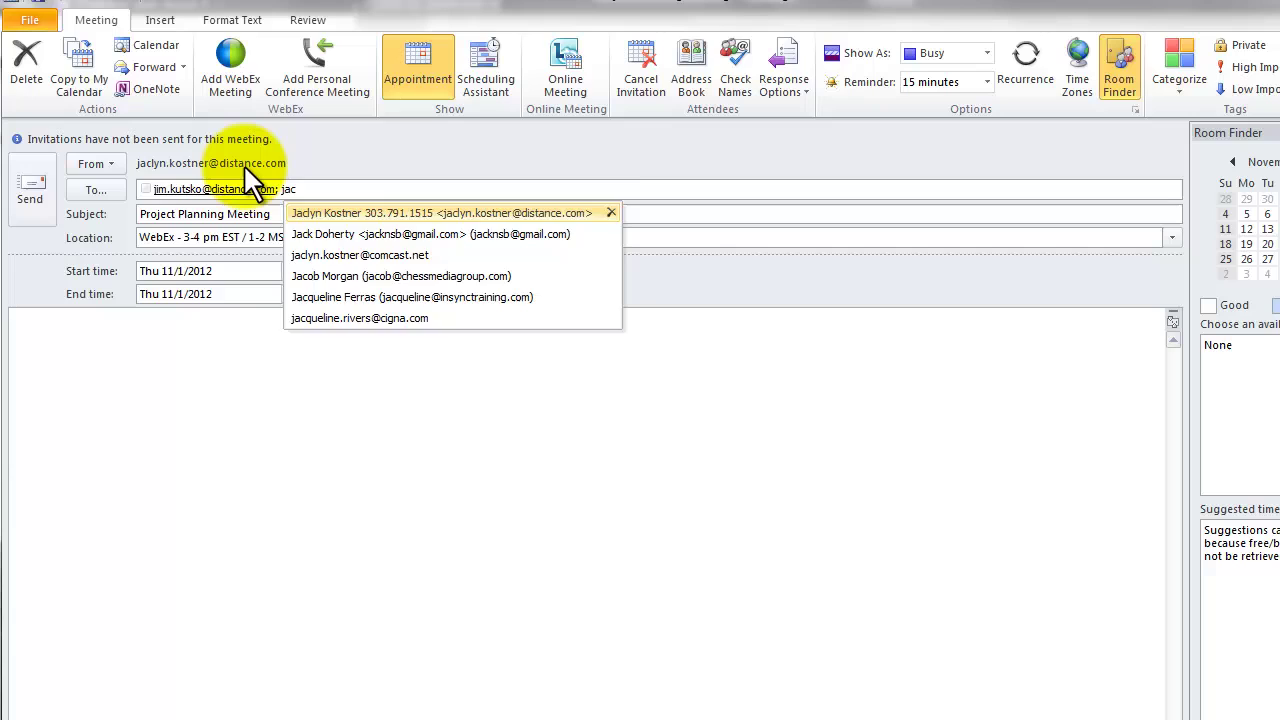
pyautogui.press('Return')
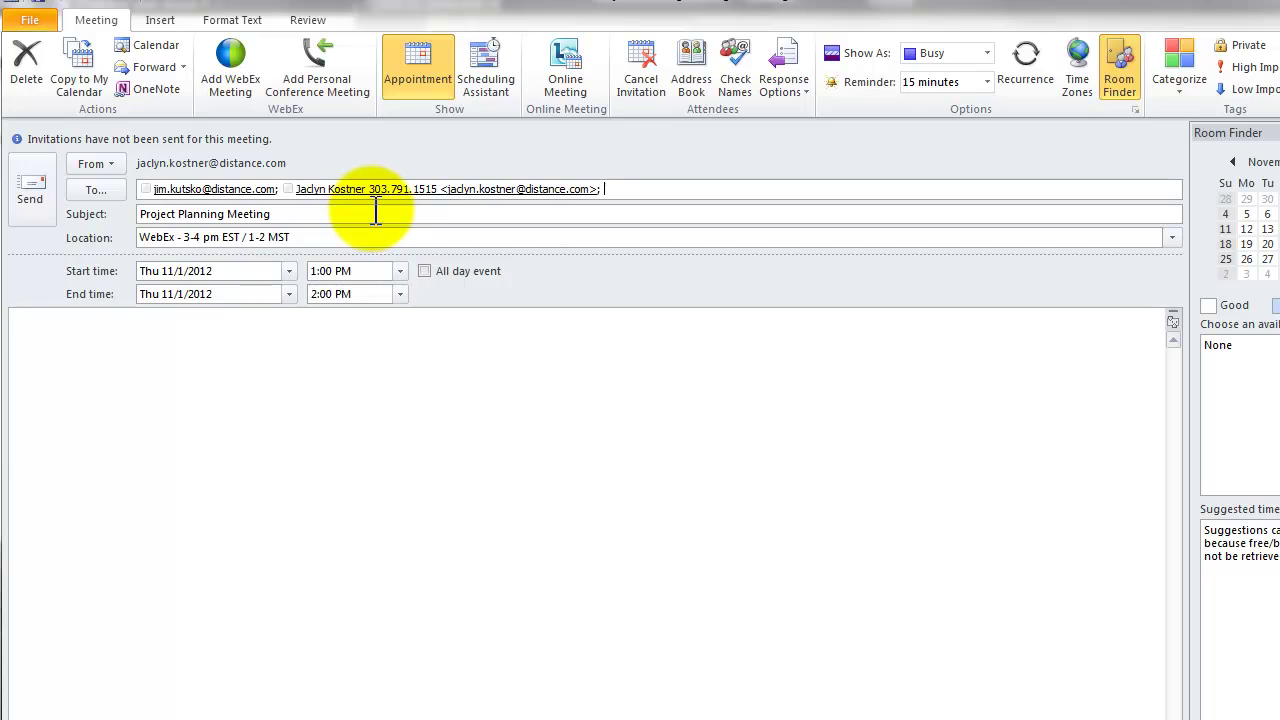
# Add a WebEx meeting to the invitation with an 8-digit meeting password
pyautogui.click(227, 50)
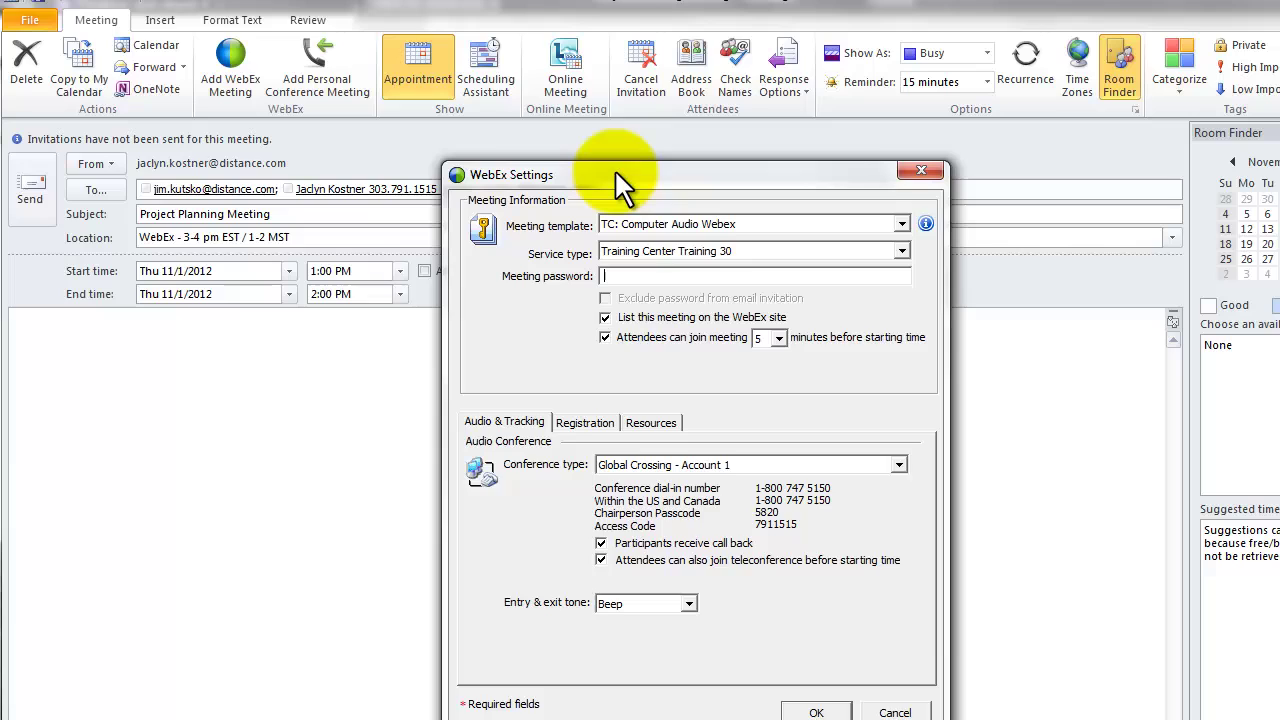
pyautogui.moveTo(614, 169); pyautogui.dragTo(506, 118)
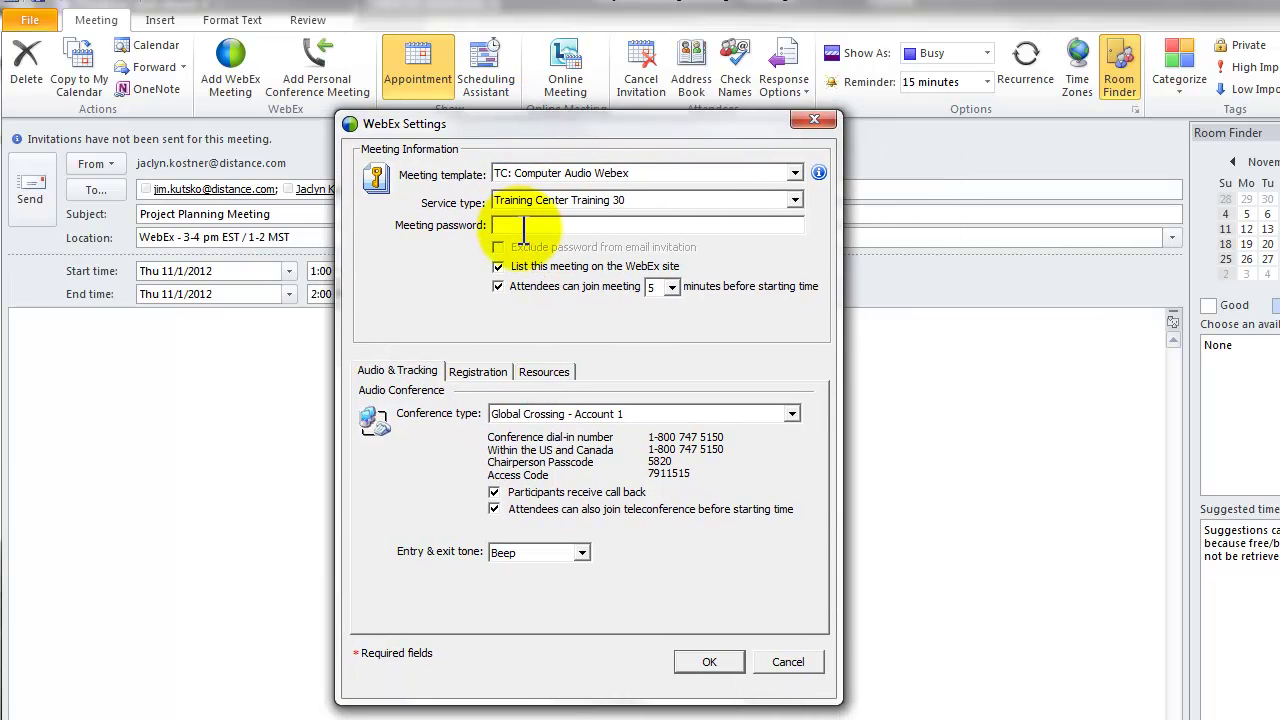
pyautogui.click(530, 224)
pyautogui.write('123')
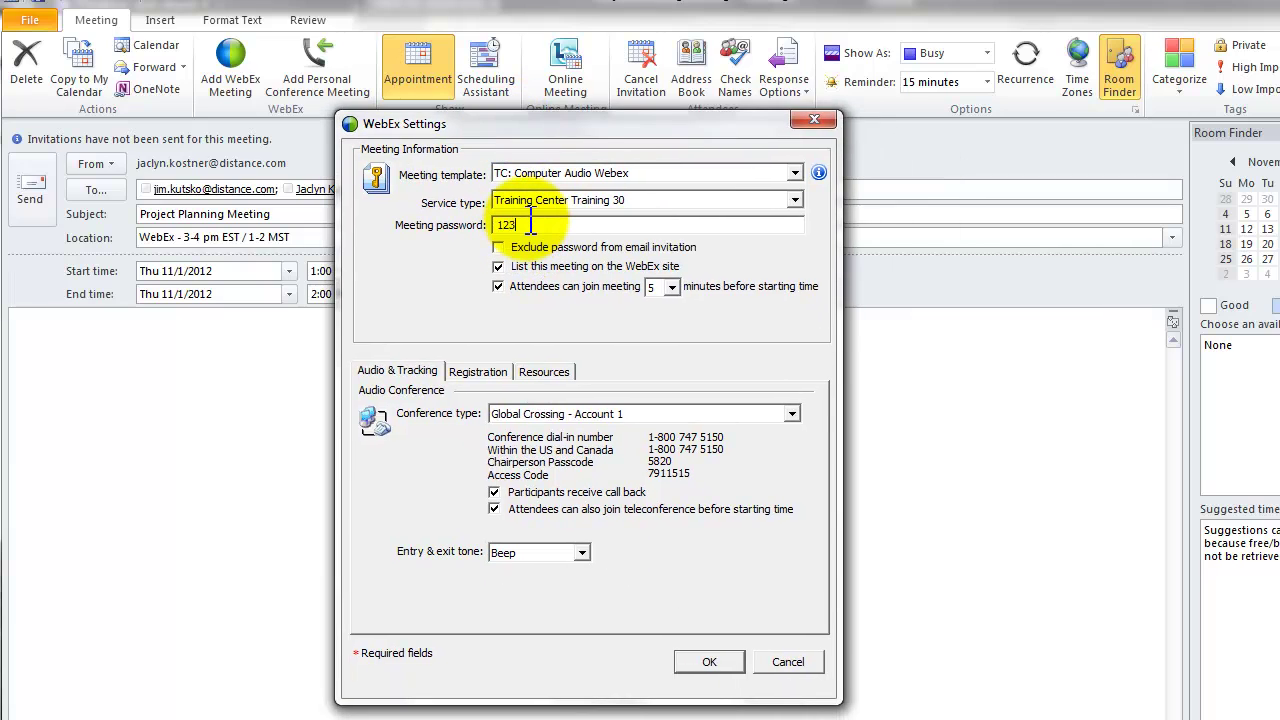
pyautogui.write('45678')
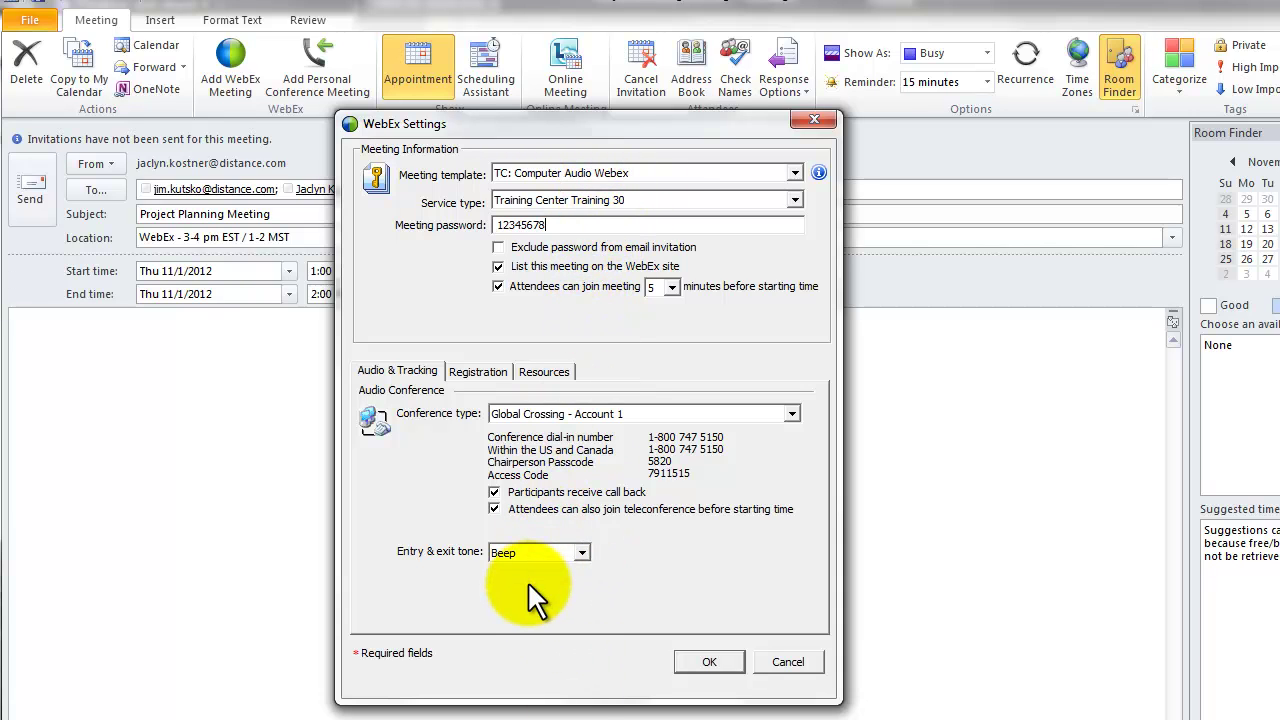
pyautogui.click(703, 664)
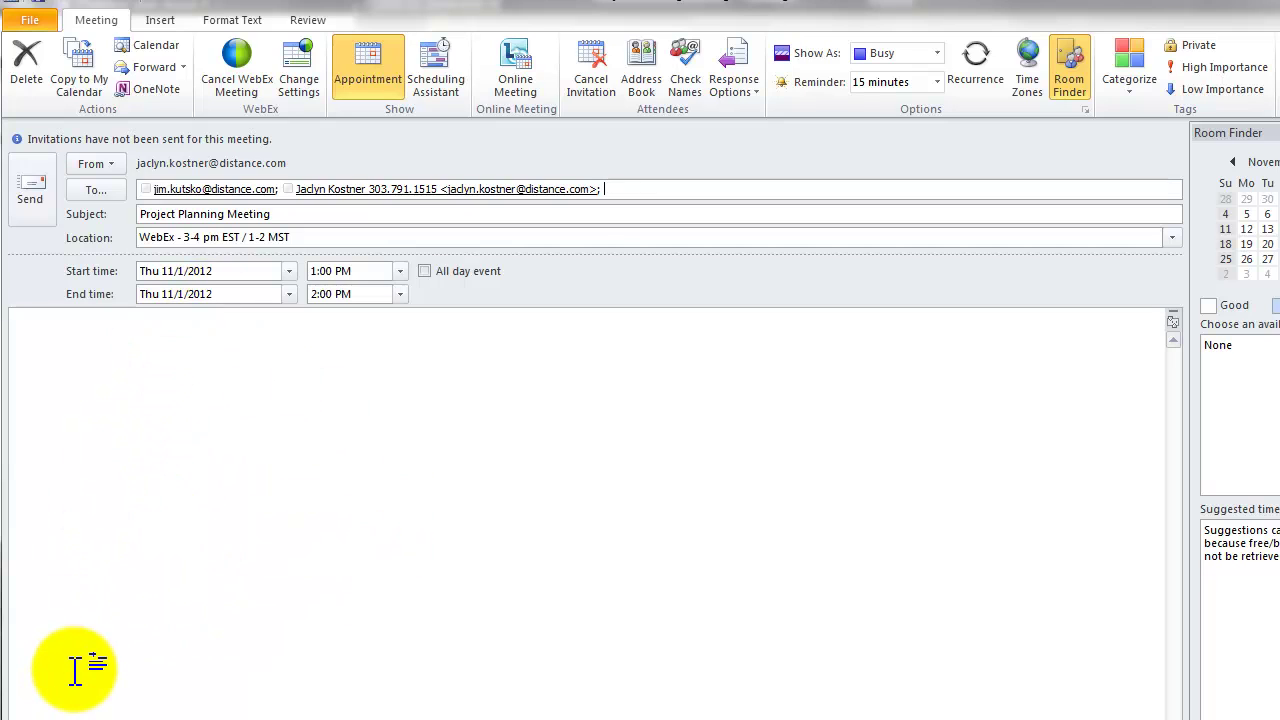
# Send the Project Planning Meeting invitation to its attendees
pyautogui.click(31, 182)
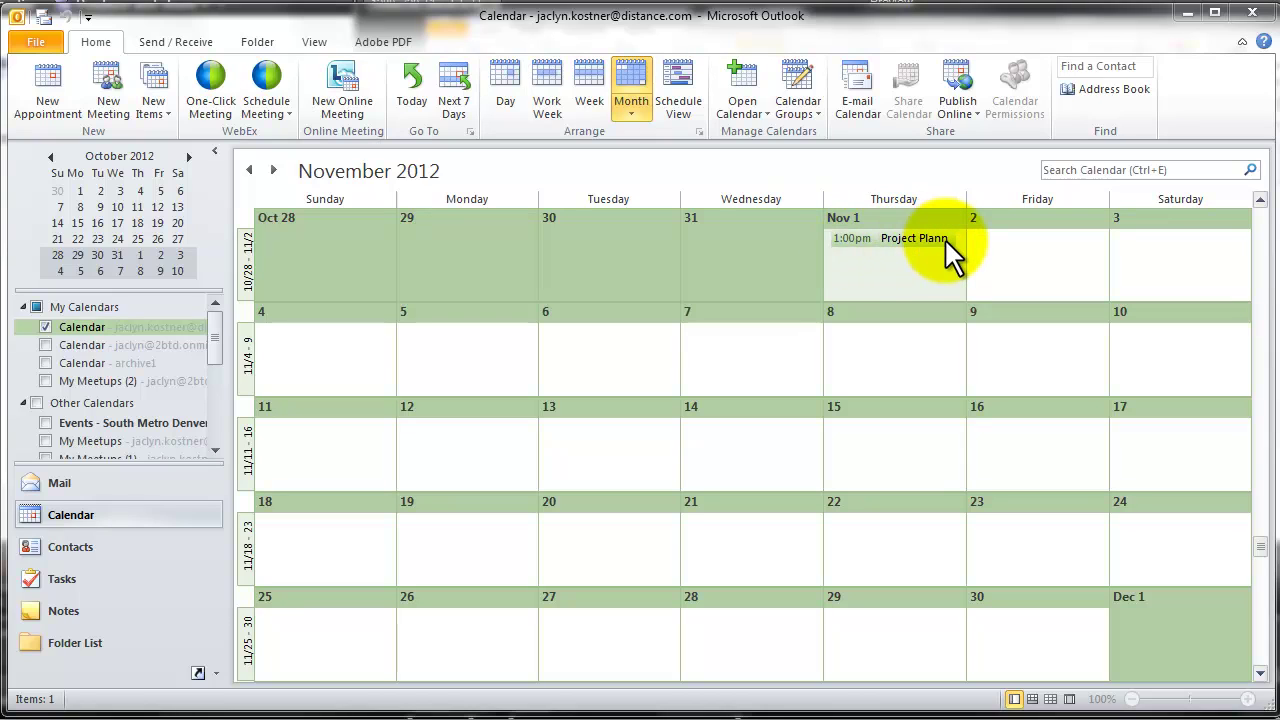
# Open the Nov 1 Project Planning Meeting and highlight the log-in and Start Now lines
pyautogui.click(897, 242)
pyautogui.doubleClick(896, 240)
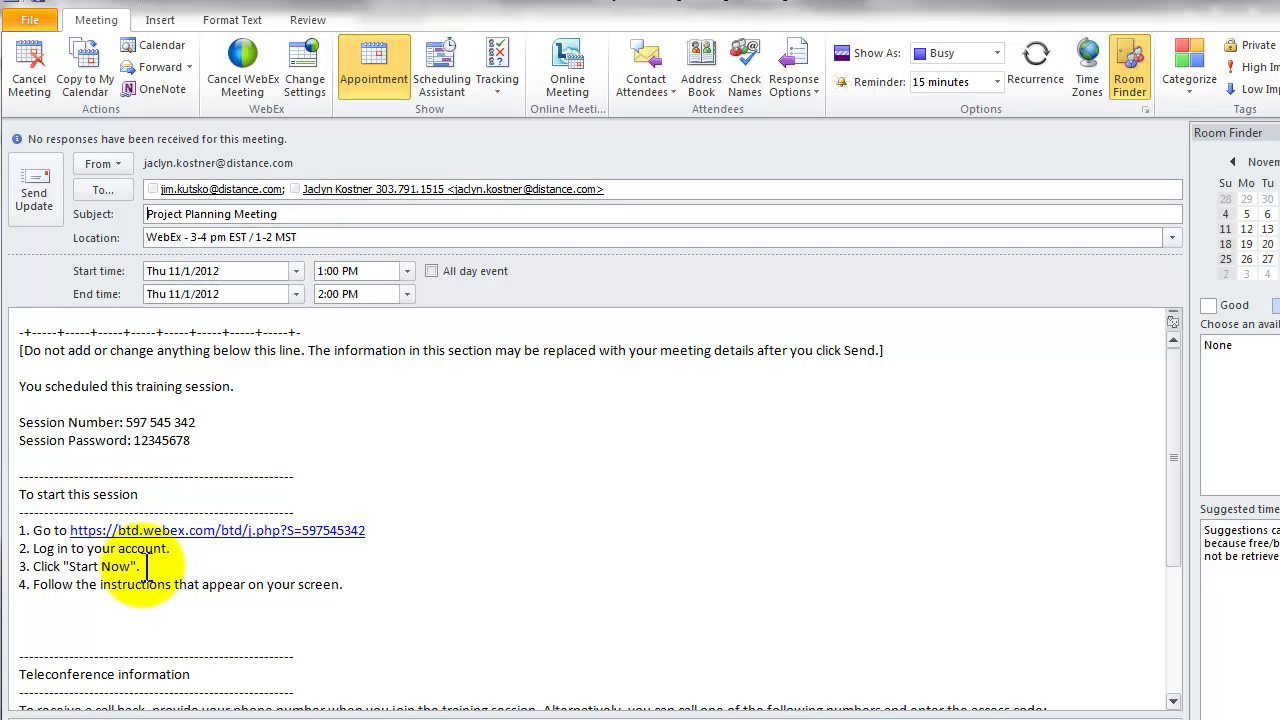
pyautogui.moveTo(33, 550); pyautogui.dragTo(272, 563)
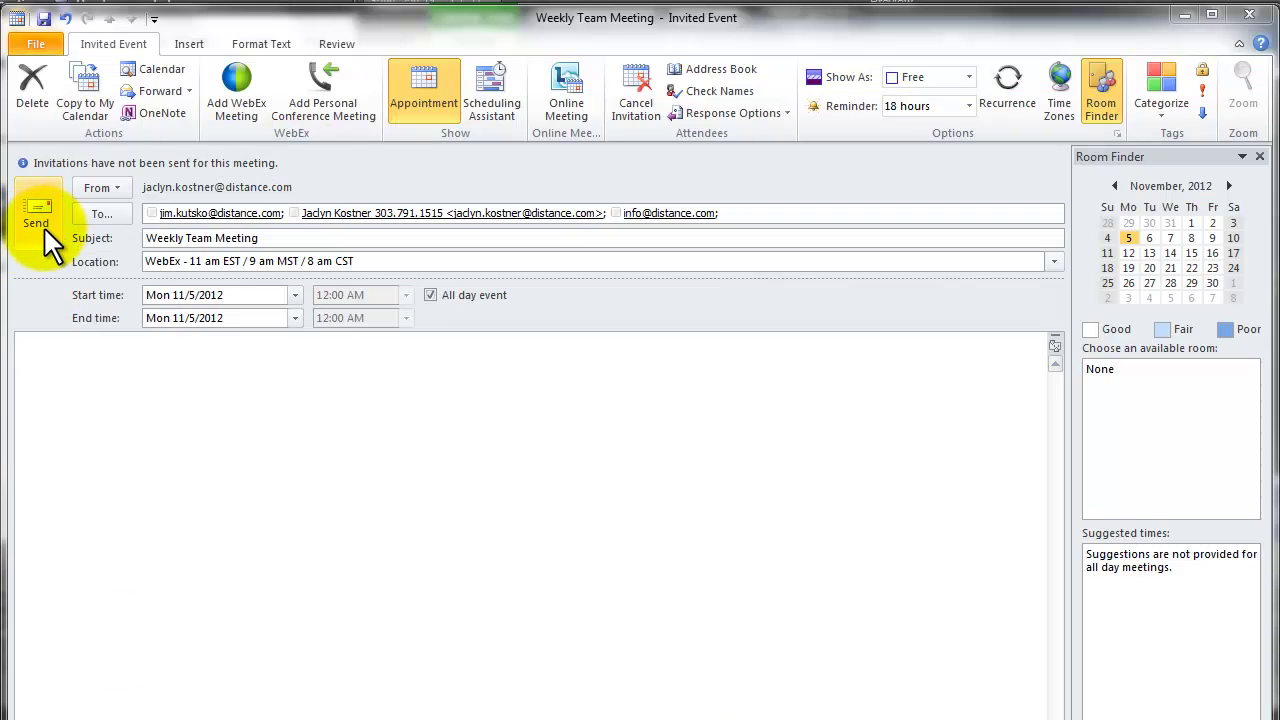
# Edit the Weekly Team Meeting location so its last time reads 8 am PST
pyautogui.tripleClick(152, 262)
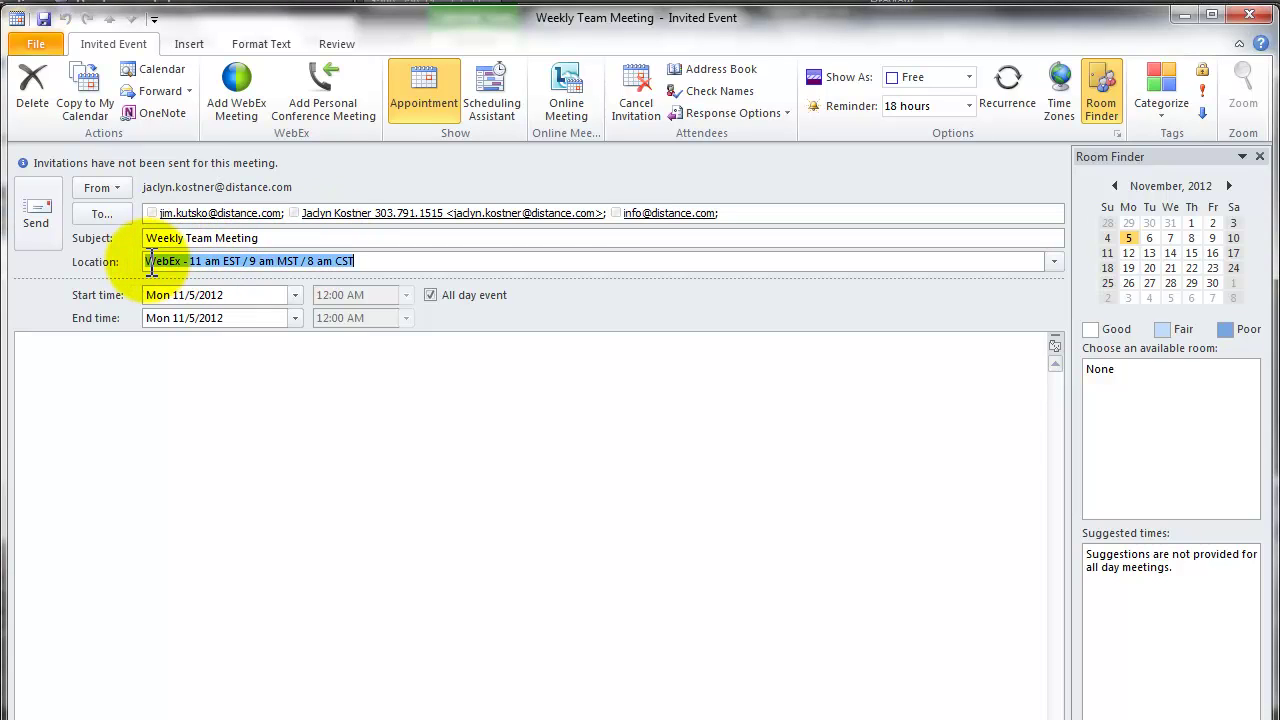
pyautogui.click(381, 258)
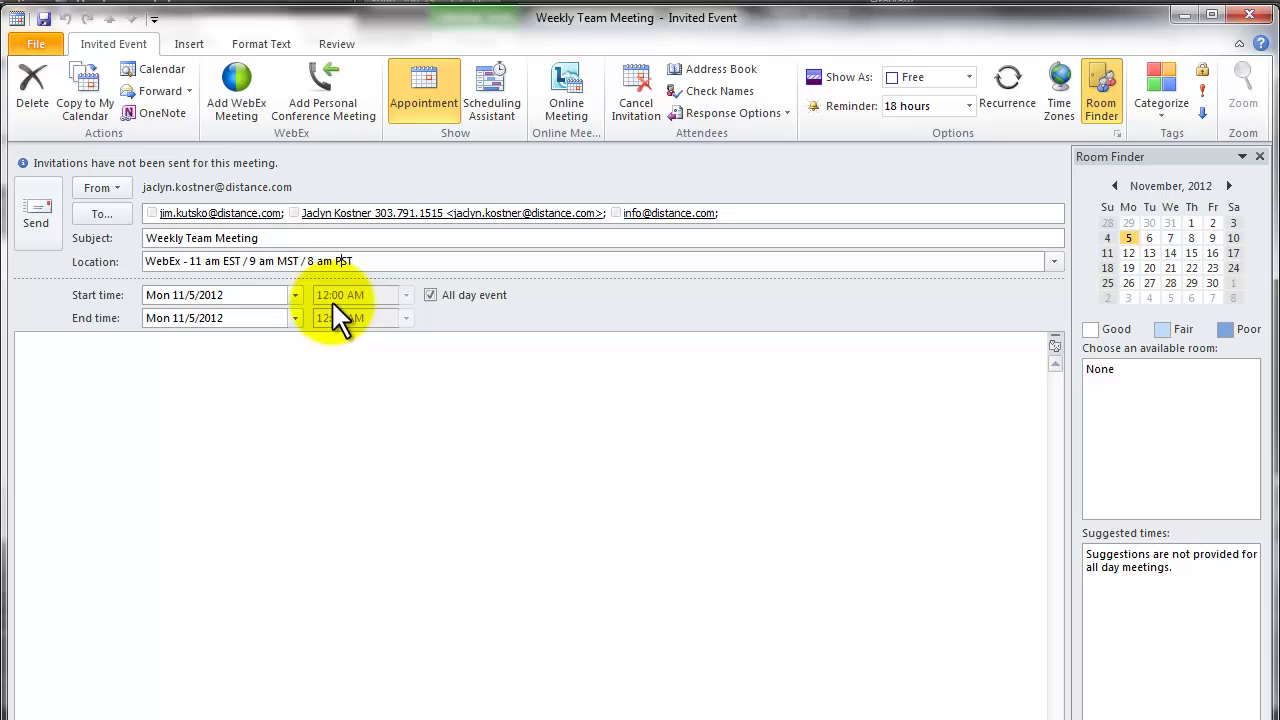
# Clear All day event and set the Weekly Team Meeting to 9:00 AM–10:00 AM
pyautogui.click(430, 295)
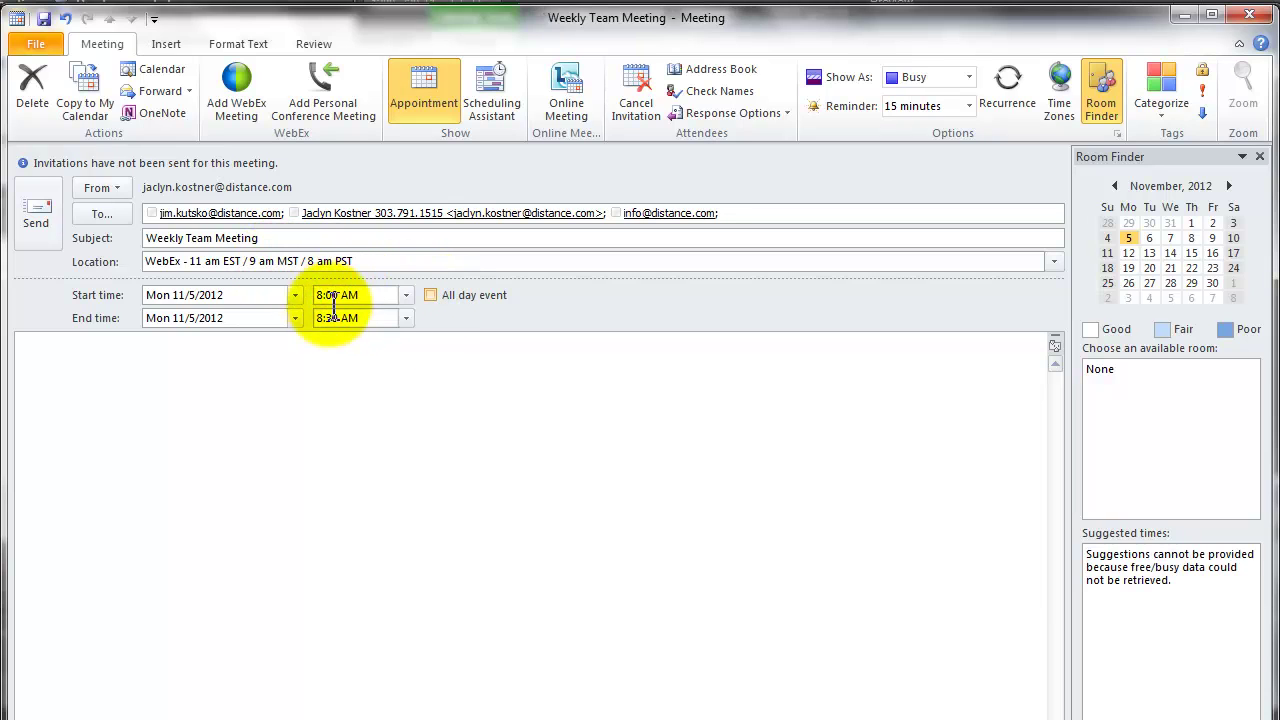
pyautogui.click(406, 294)
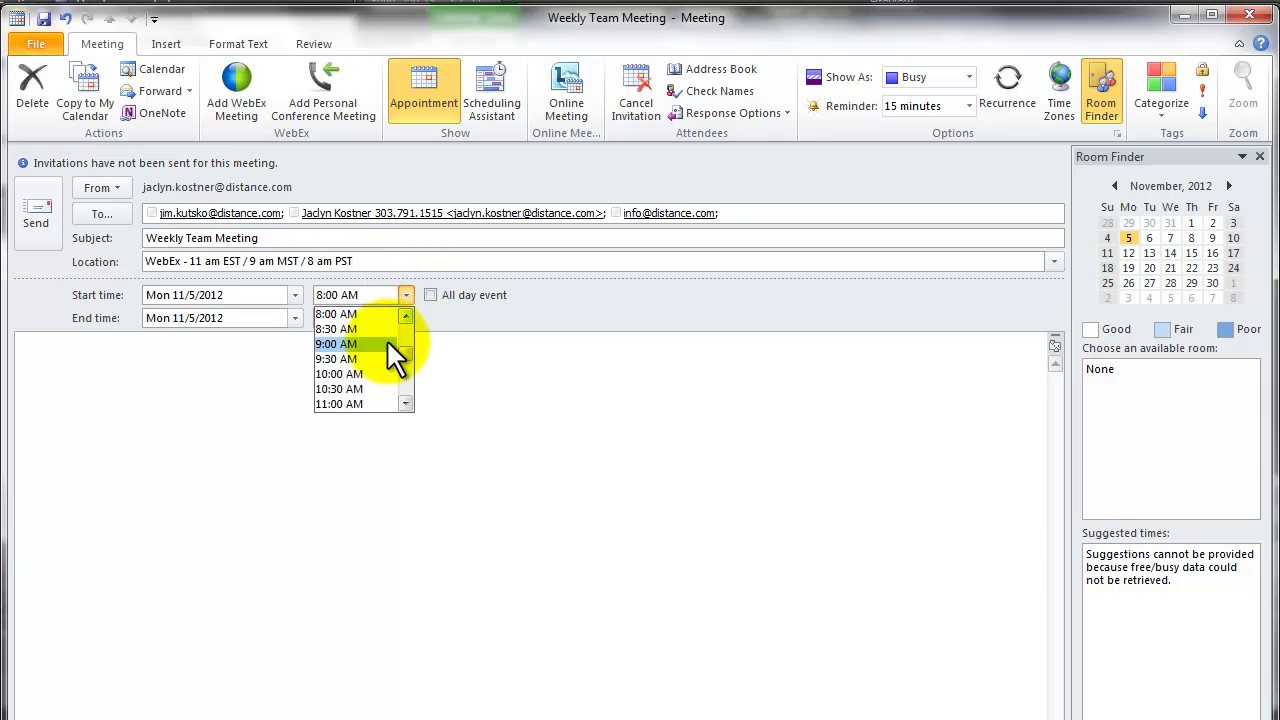
pyautogui.click(390, 344)
pyautogui.click(406, 318)
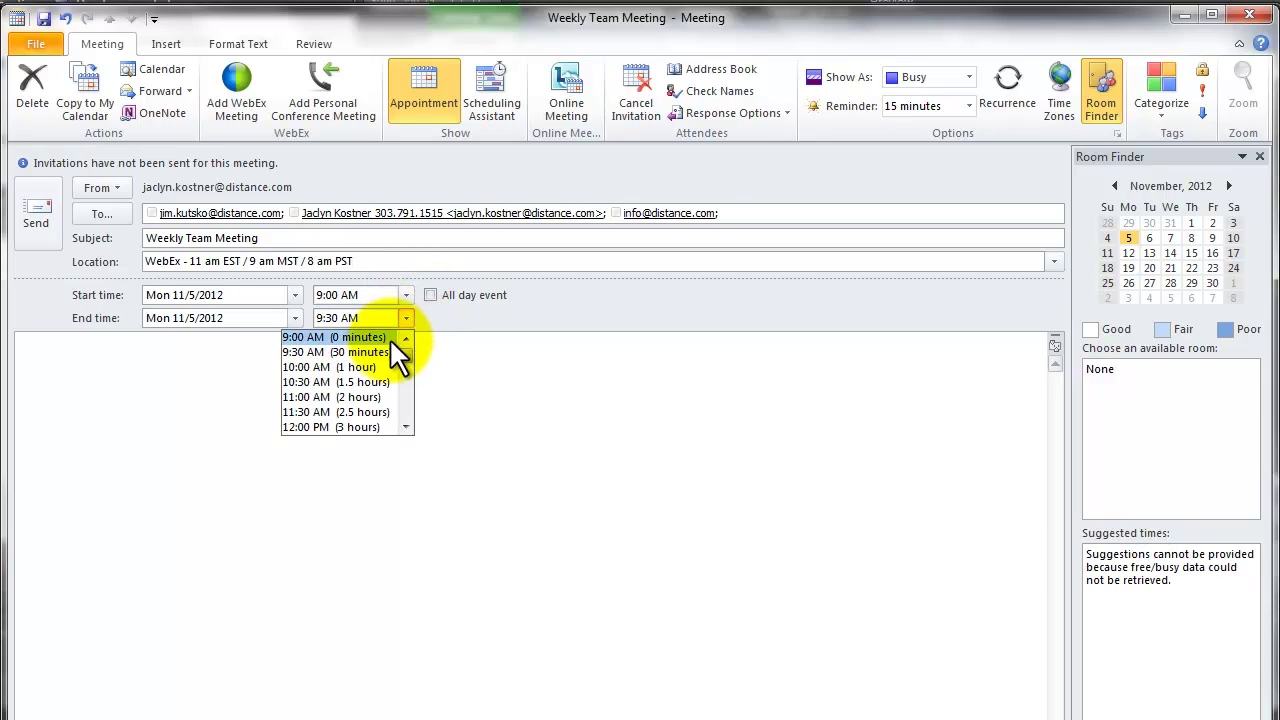
pyautogui.click(386, 367)
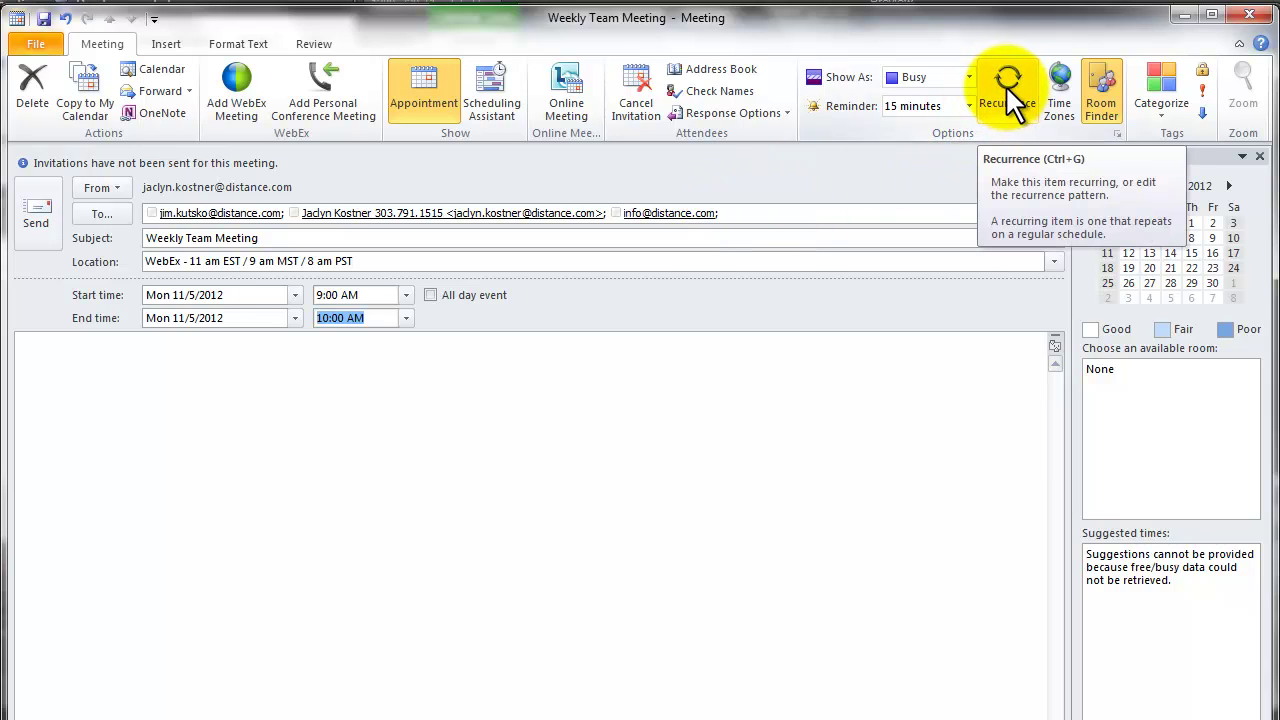
# Make the meeting recur weekly on Mondays, ending after 10 occurrences
pyautogui.click(1005, 86)
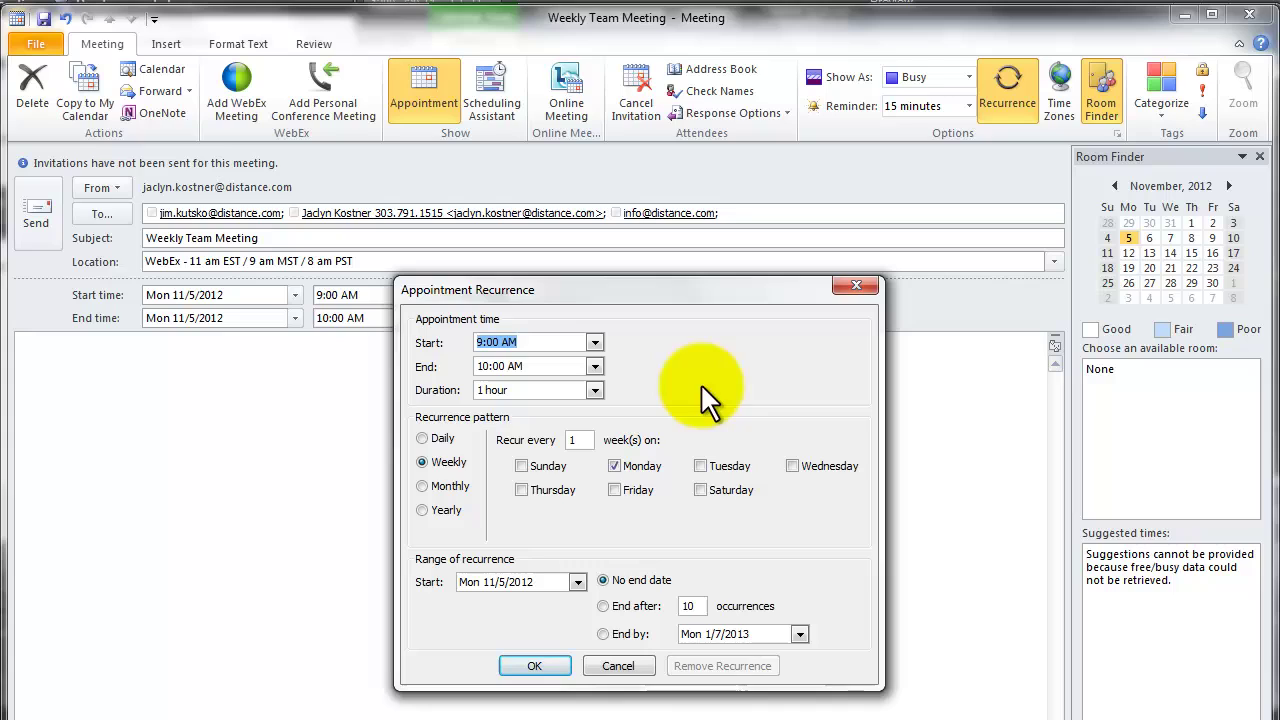
pyautogui.click(614, 465)
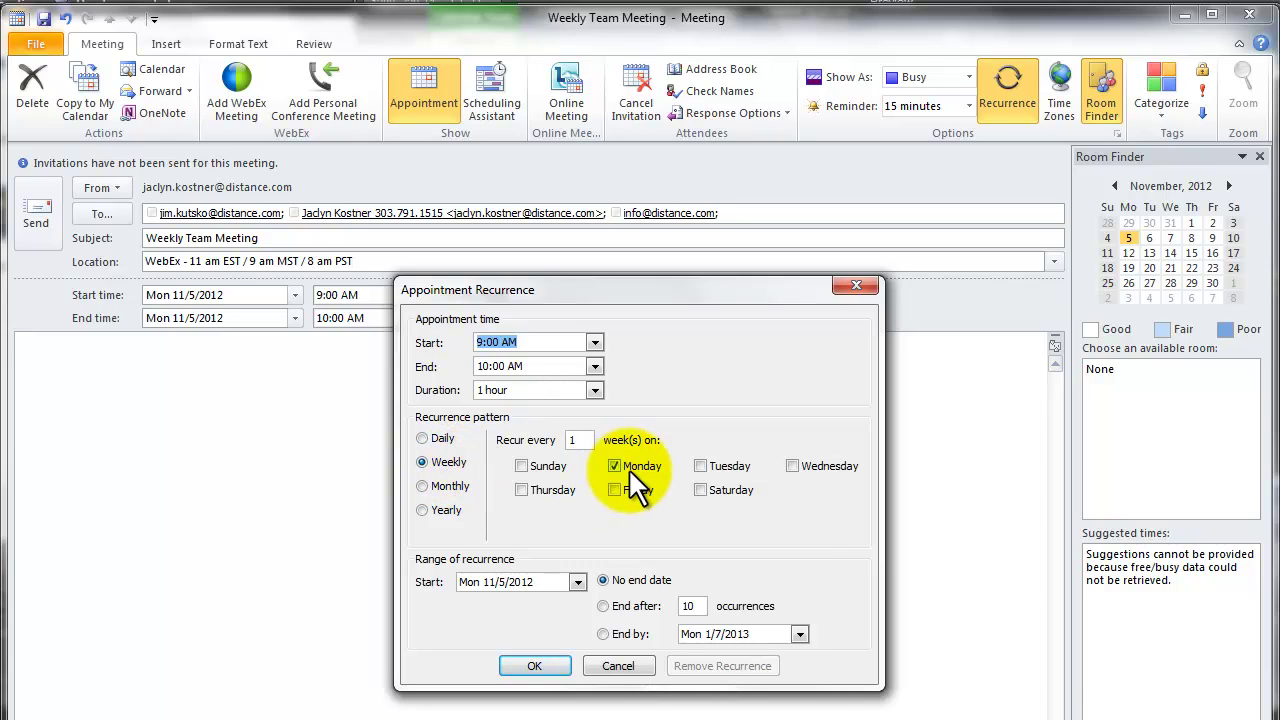
pyautogui.click(602, 605)
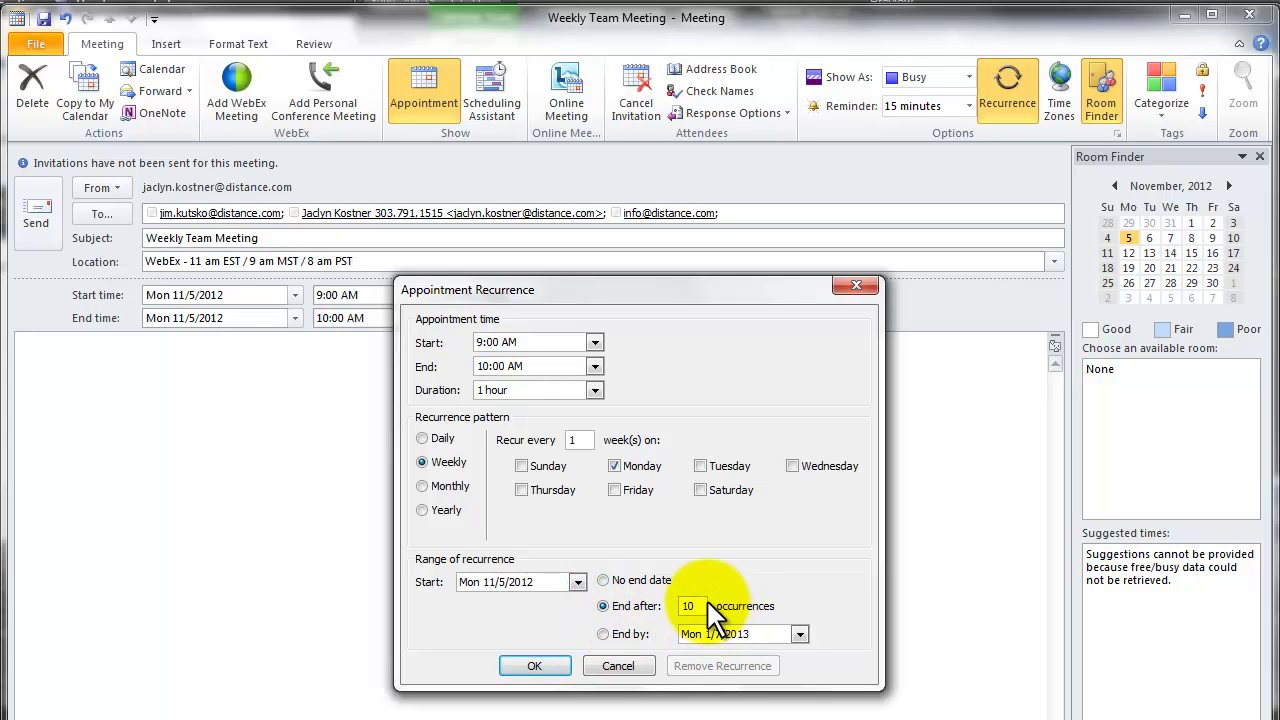
pyautogui.click(603, 634)
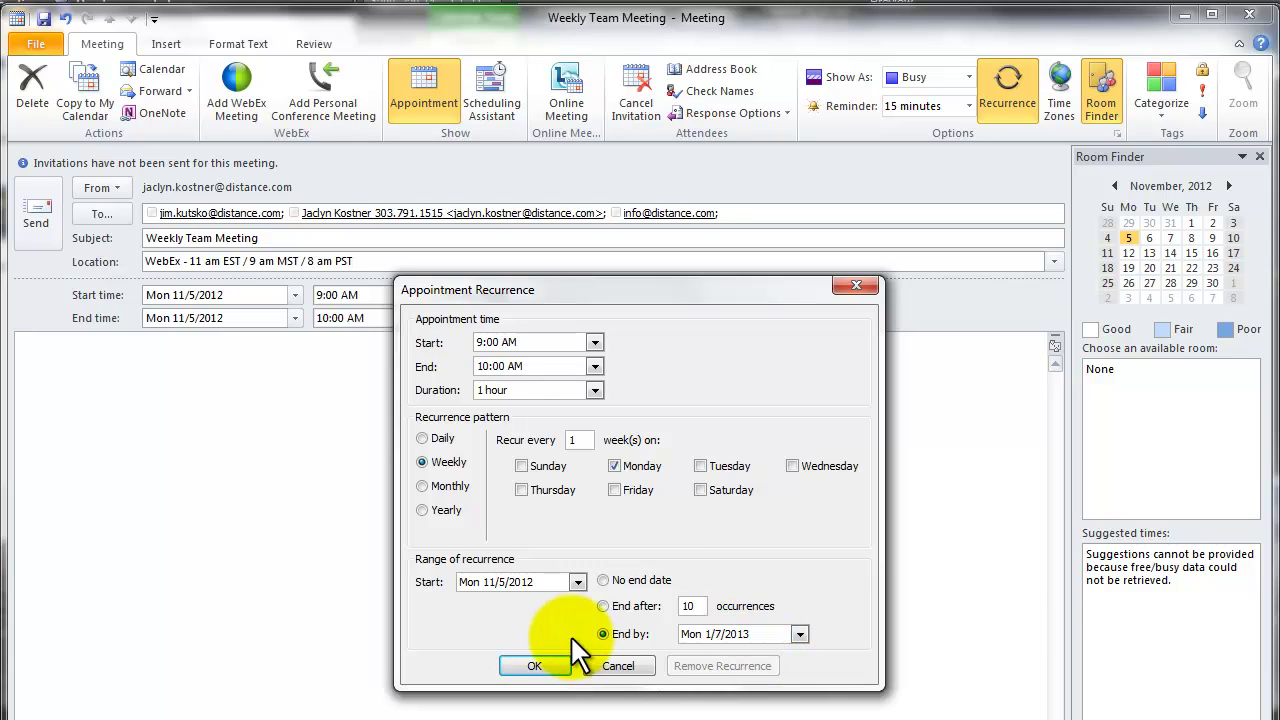
pyautogui.click(602, 607)
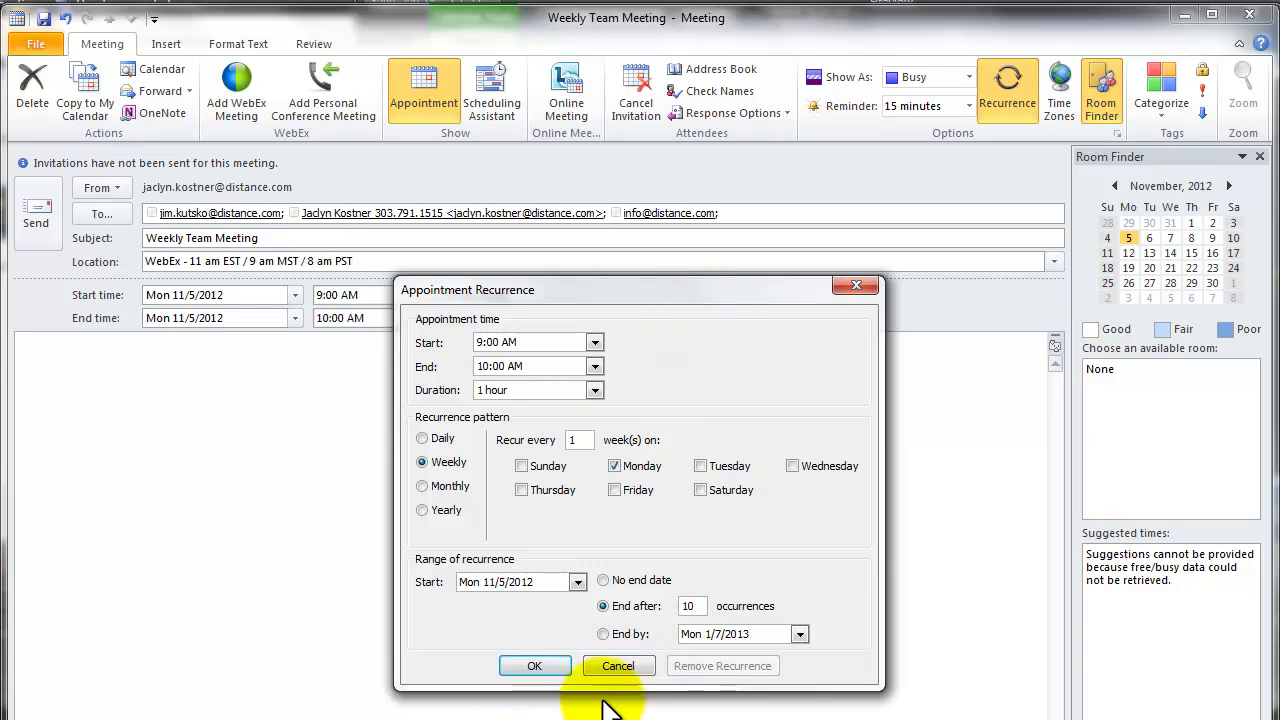
pyautogui.click(538, 668)
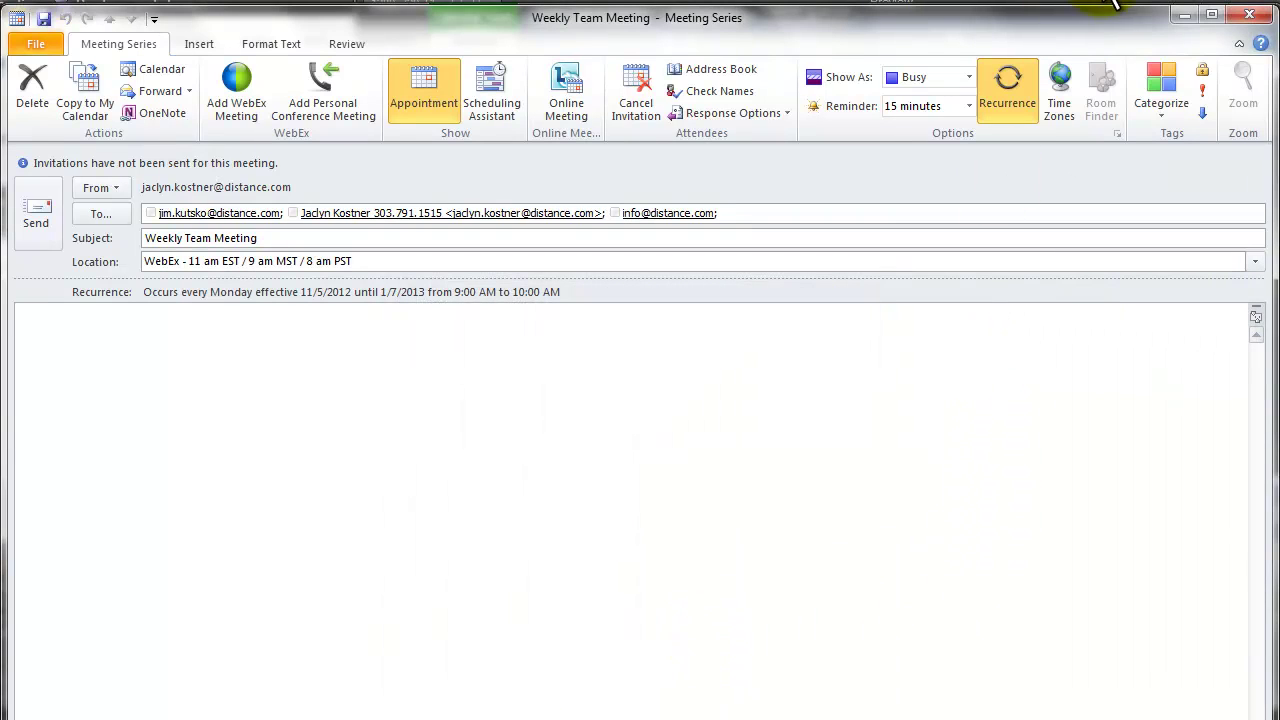
# Tag the series Green Category and attach a WebEx meeting with a meeting password
pyautogui.click(1161, 90)
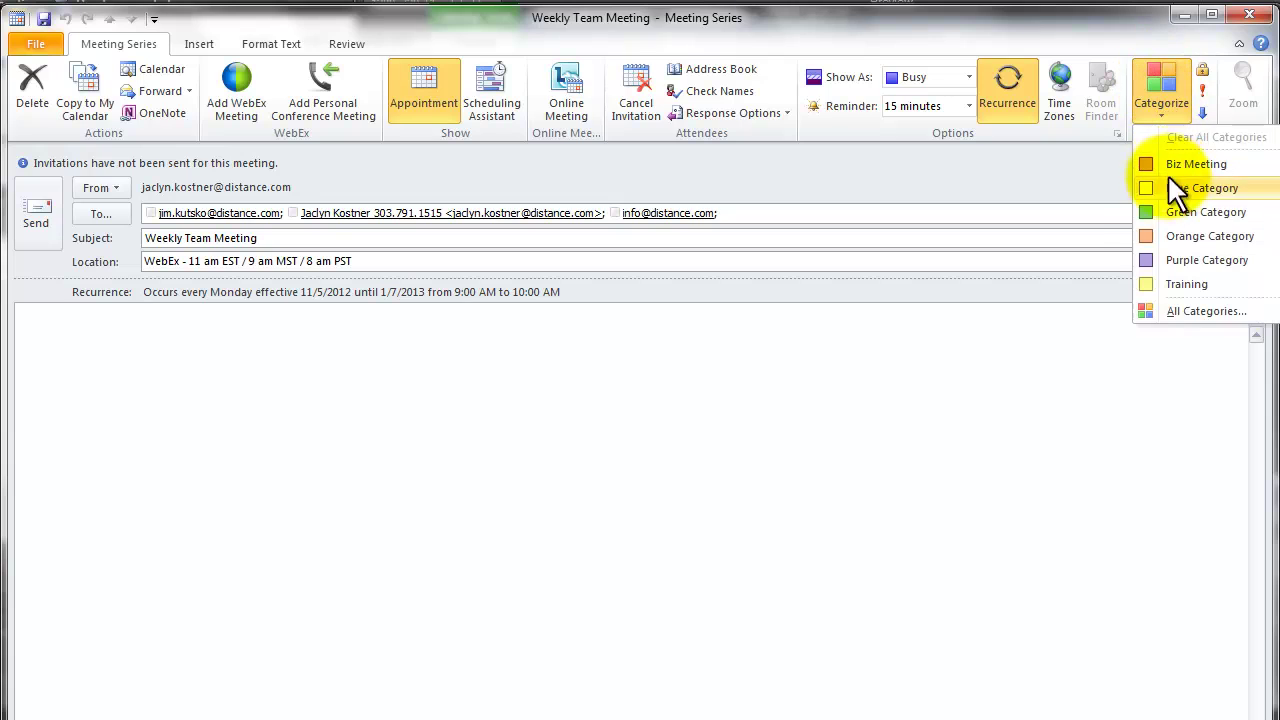
pyautogui.click(1150, 214)
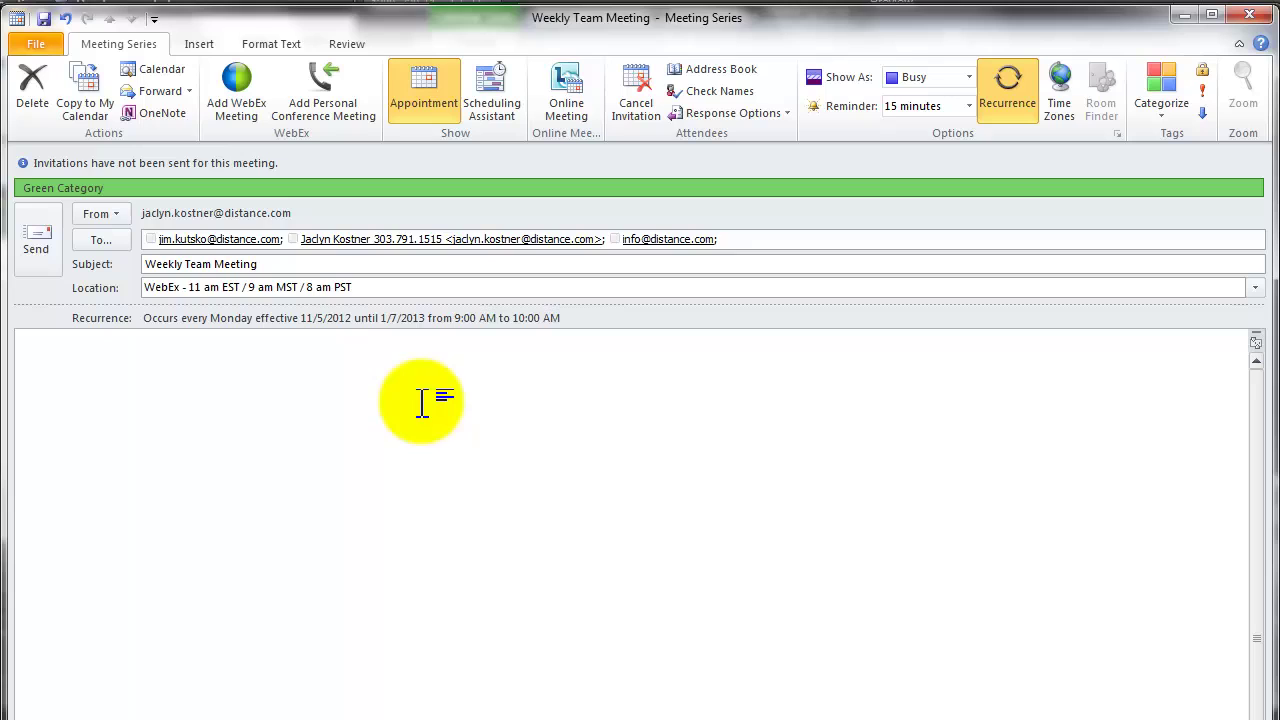
pyautogui.click(233, 75)
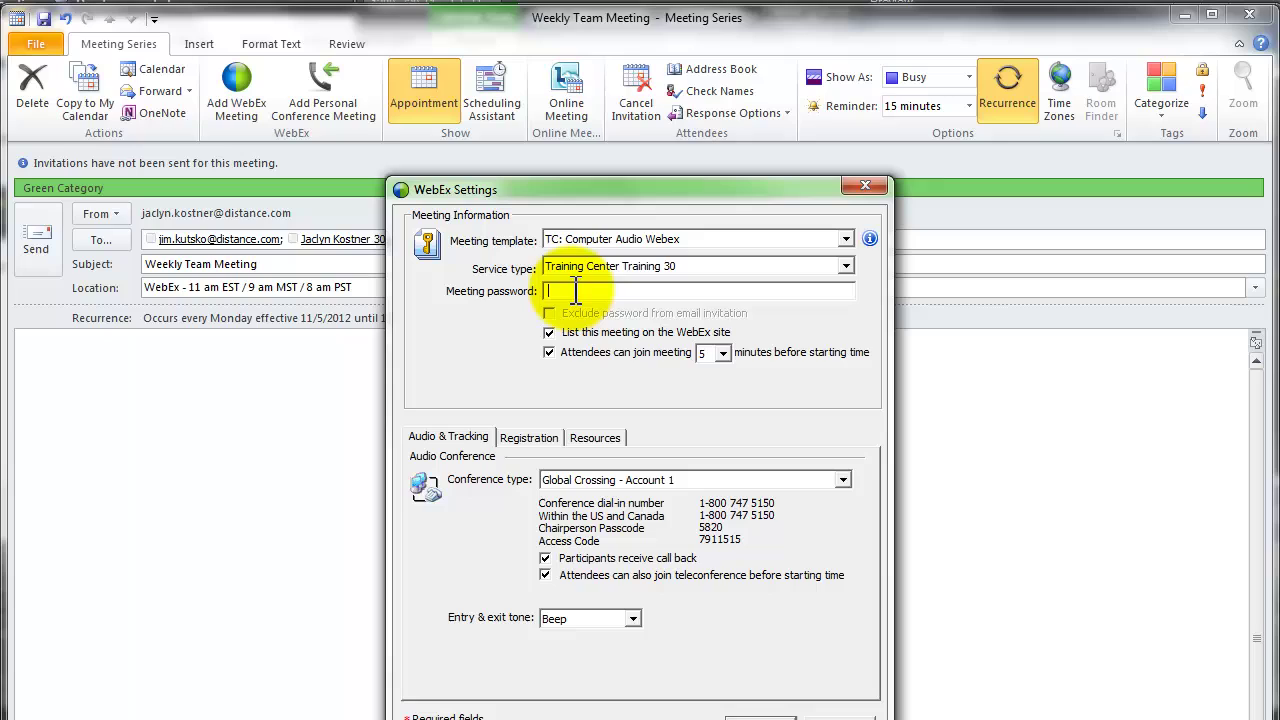
pyautogui.write('password')
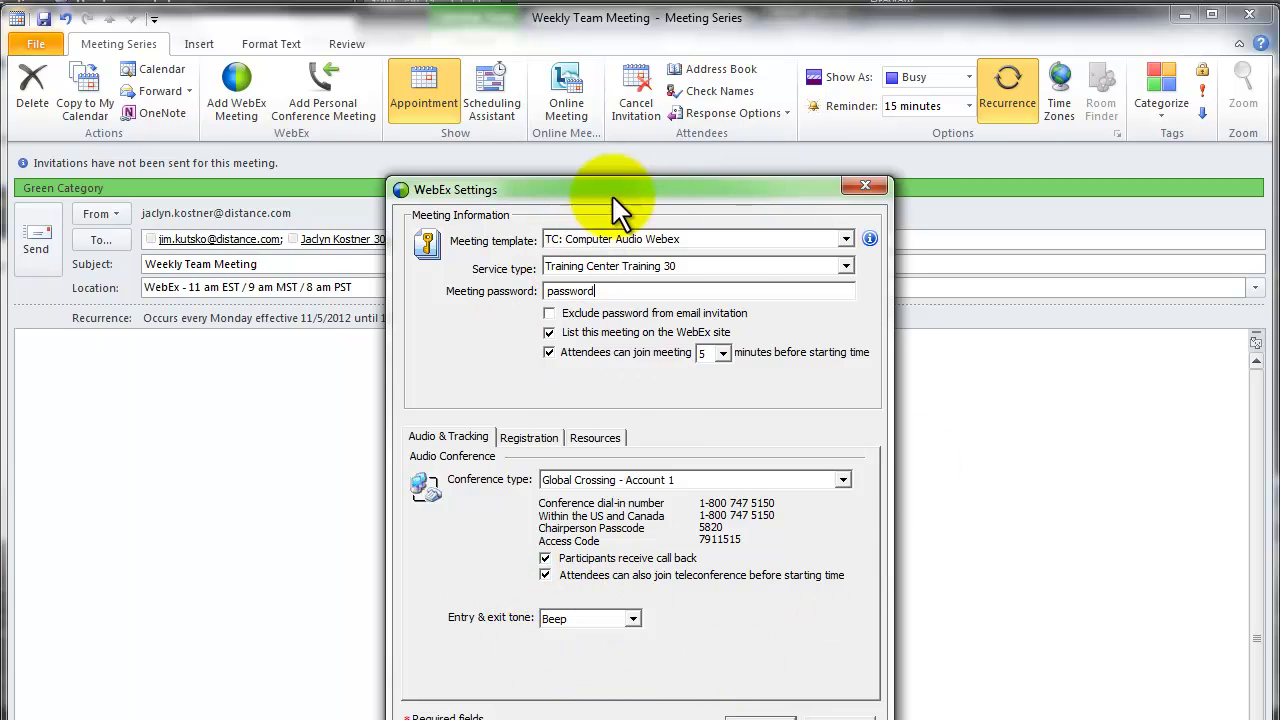
pyautogui.click(750, 712)
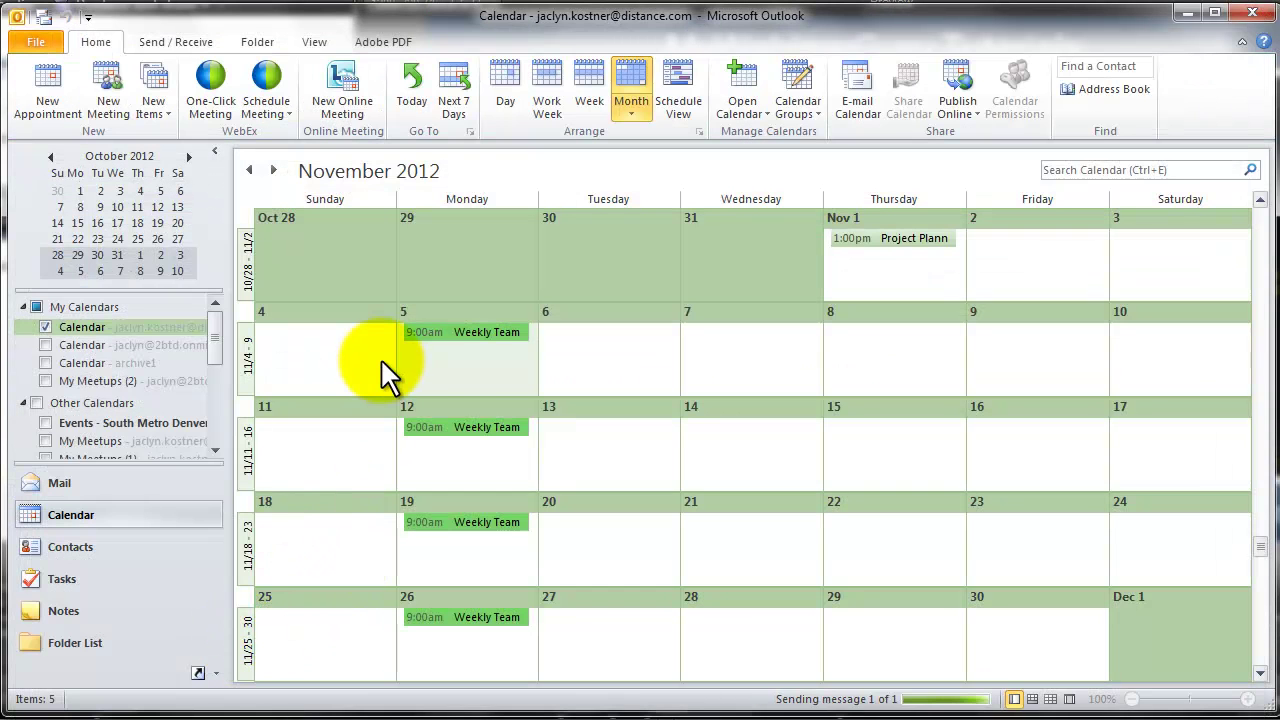
pyautogui.moveTo(491, 339)
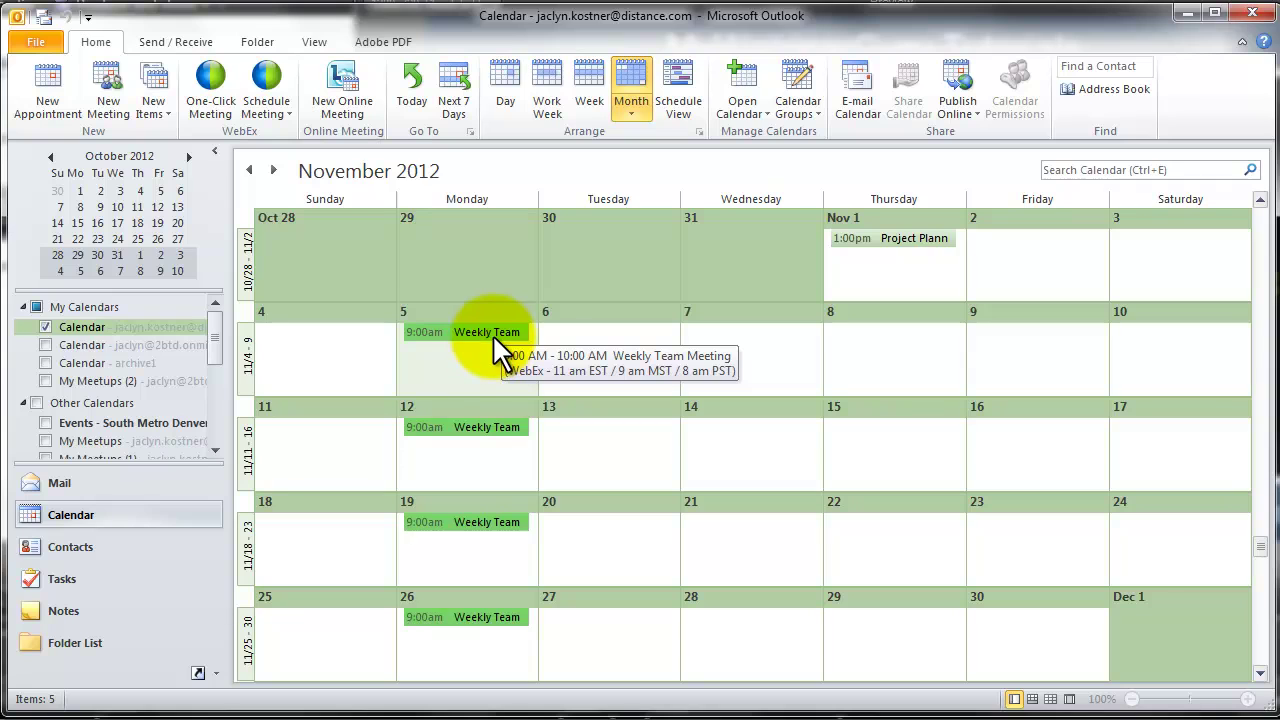
pyautogui.click(1259, 673)
pyautogui.click(1259, 673)
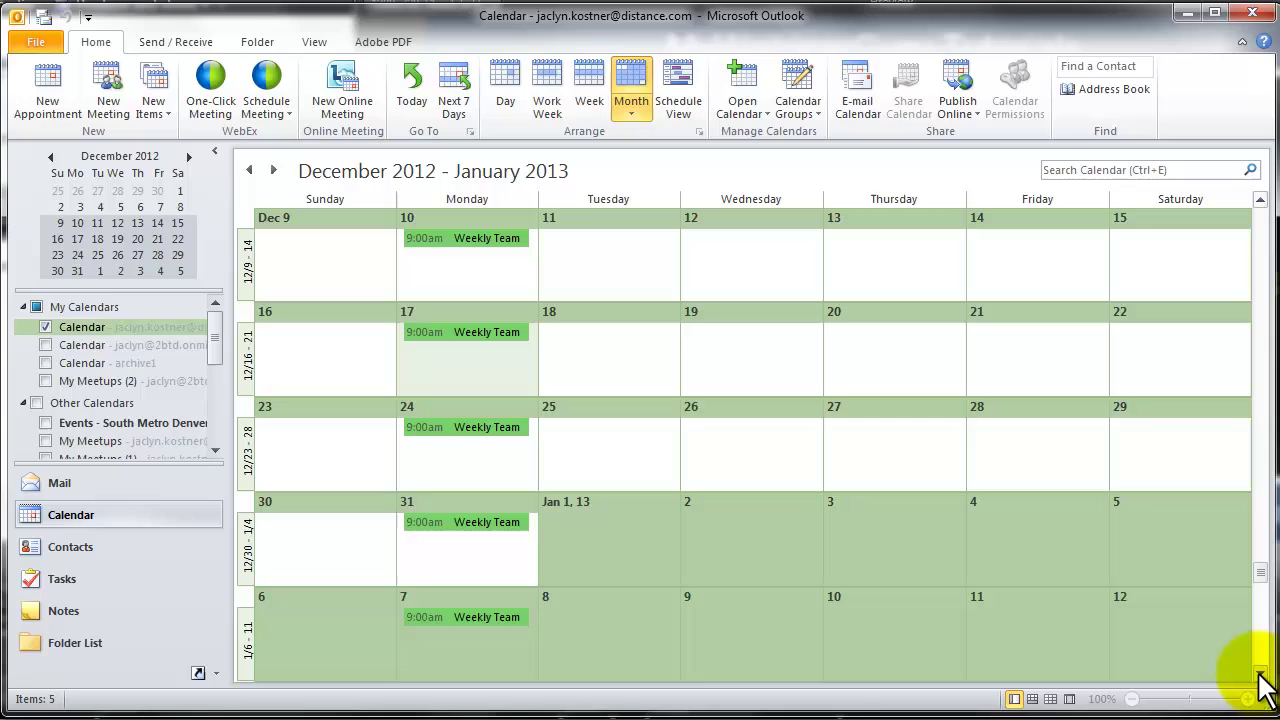
pyautogui.click(1260, 199)
pyautogui.click(1260, 199)
pyautogui.click(1260, 199)
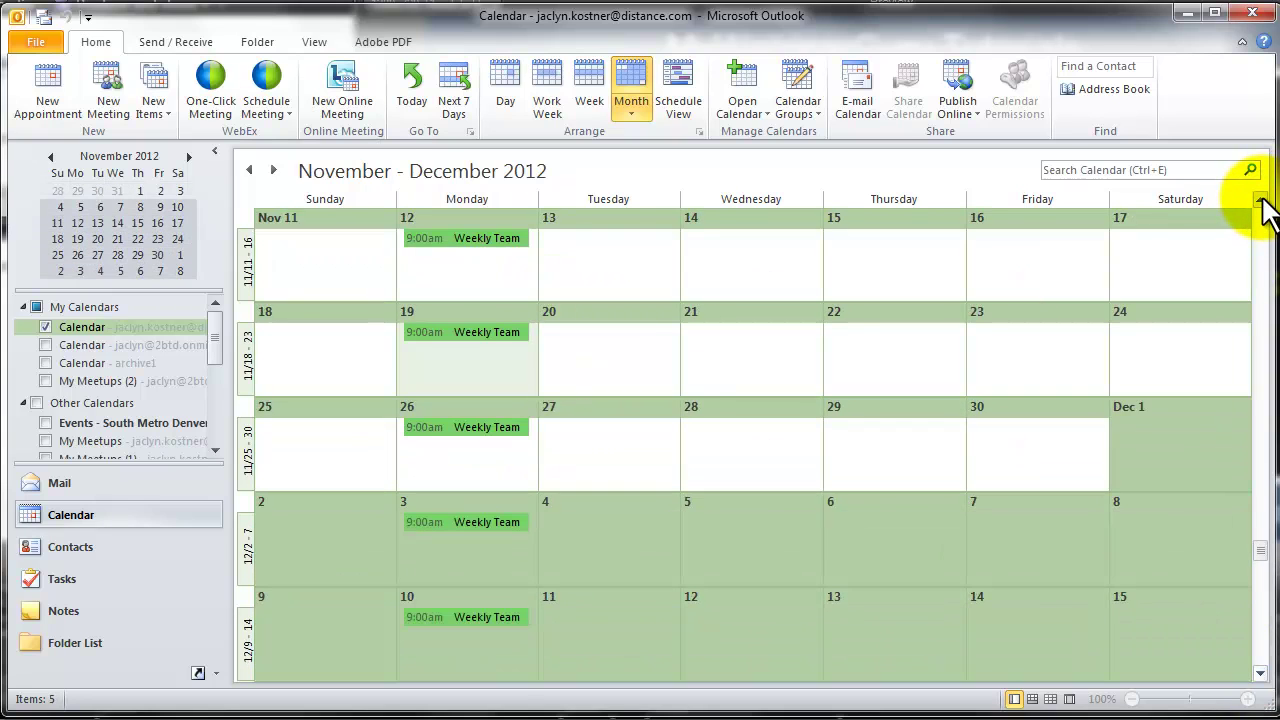
pyautogui.click(1260, 199)
pyautogui.click(1260, 199)
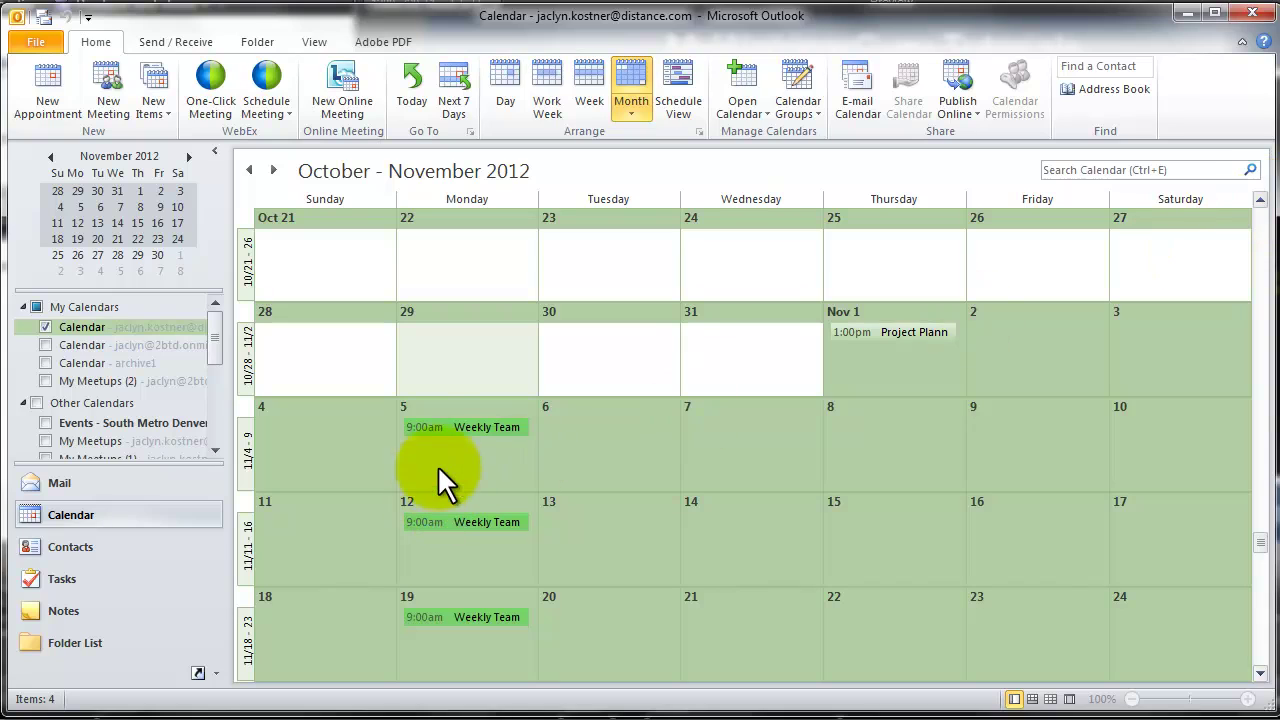
pyautogui.moveTo(464, 430)
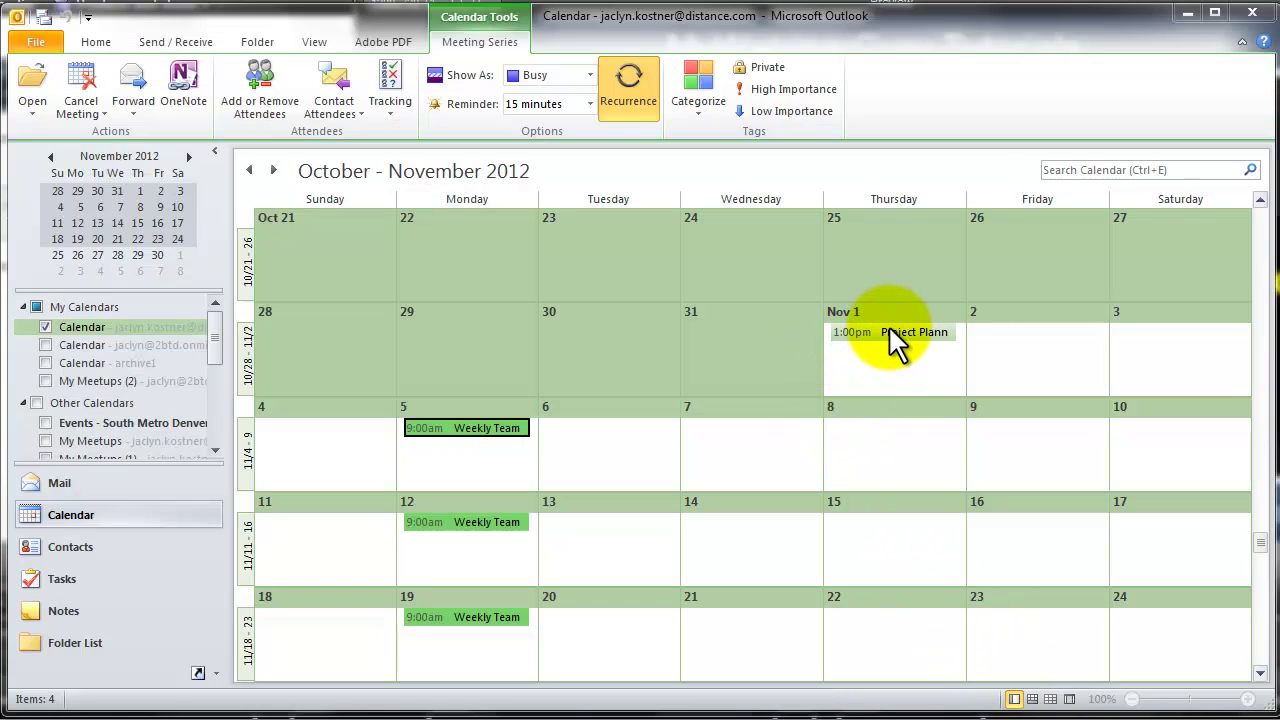
# View the Nov 1 Project Planning meeting, then open only the Nov 5 Weekly Team occurrence
pyautogui.click(893, 333)
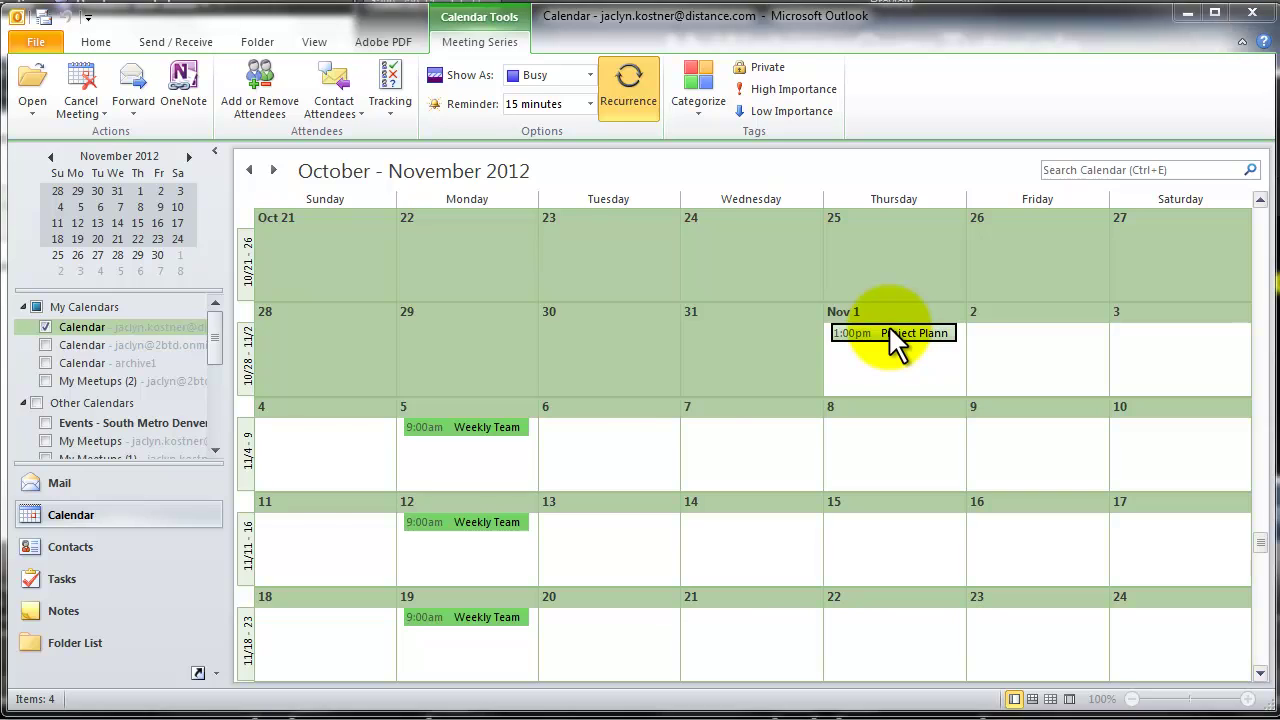
pyautogui.doubleClick(894, 336)
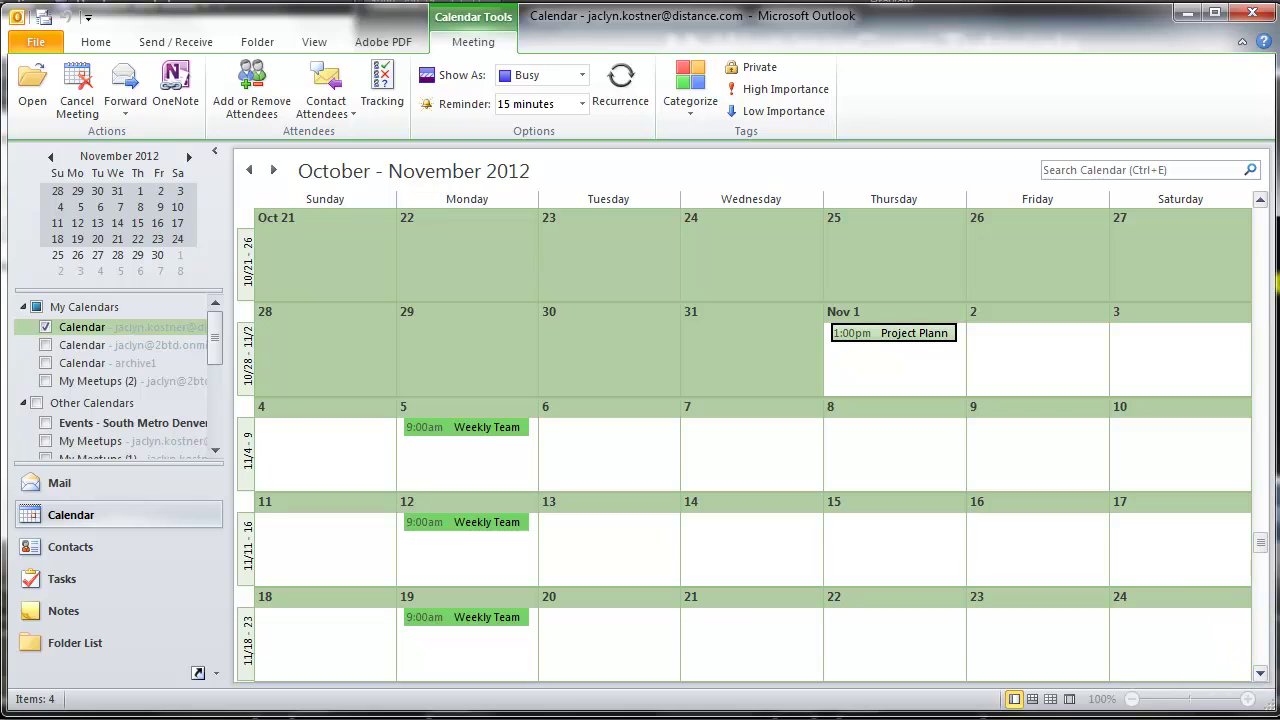
pyautogui.doubleClick(470, 426)
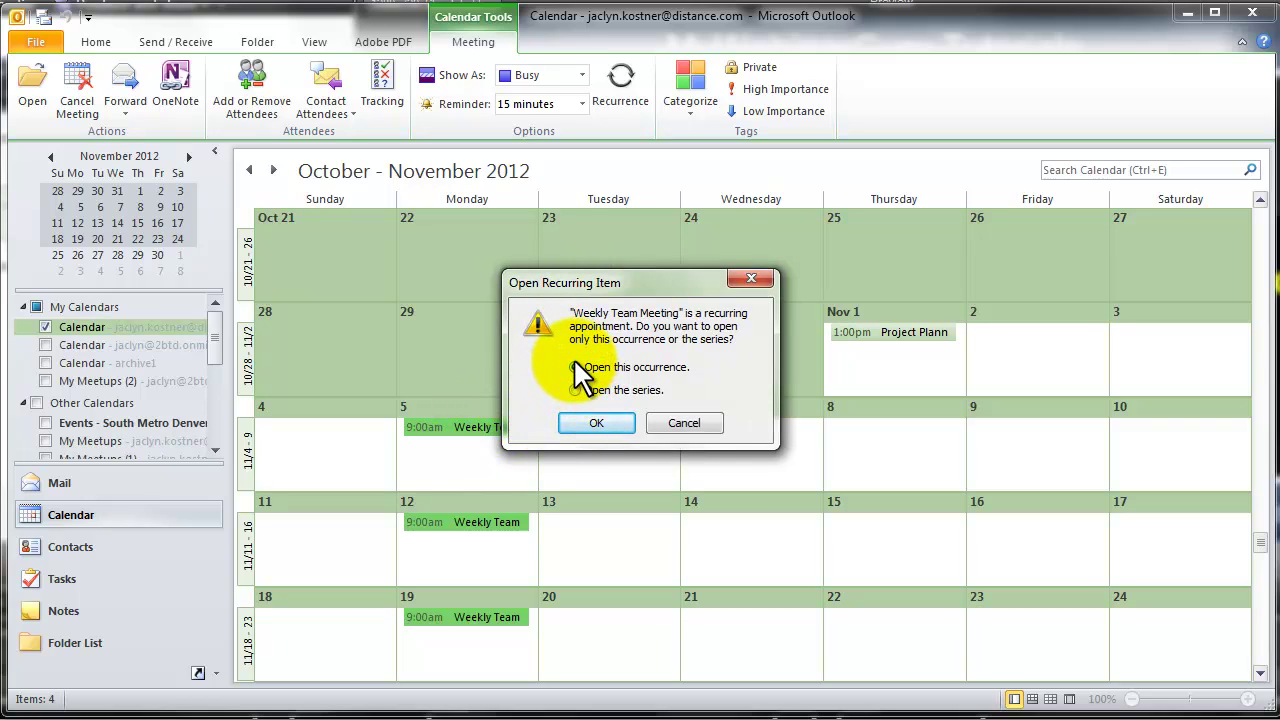
pyautogui.click(593, 424)
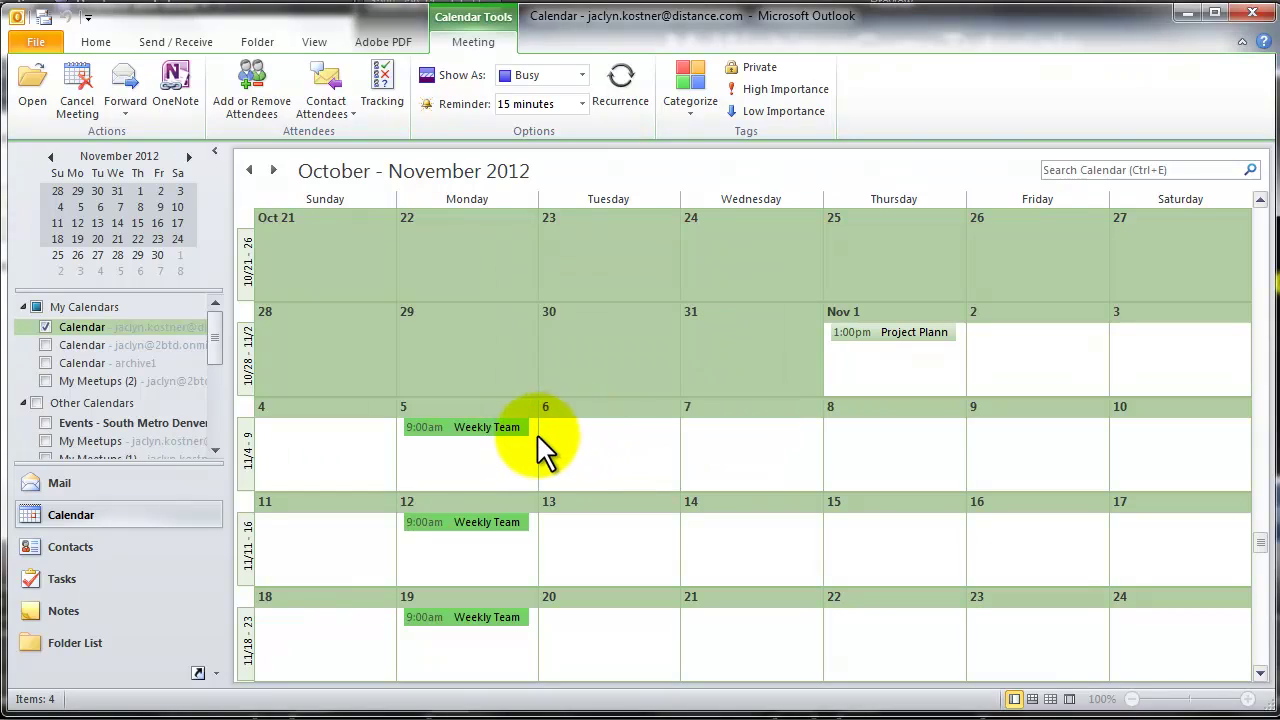